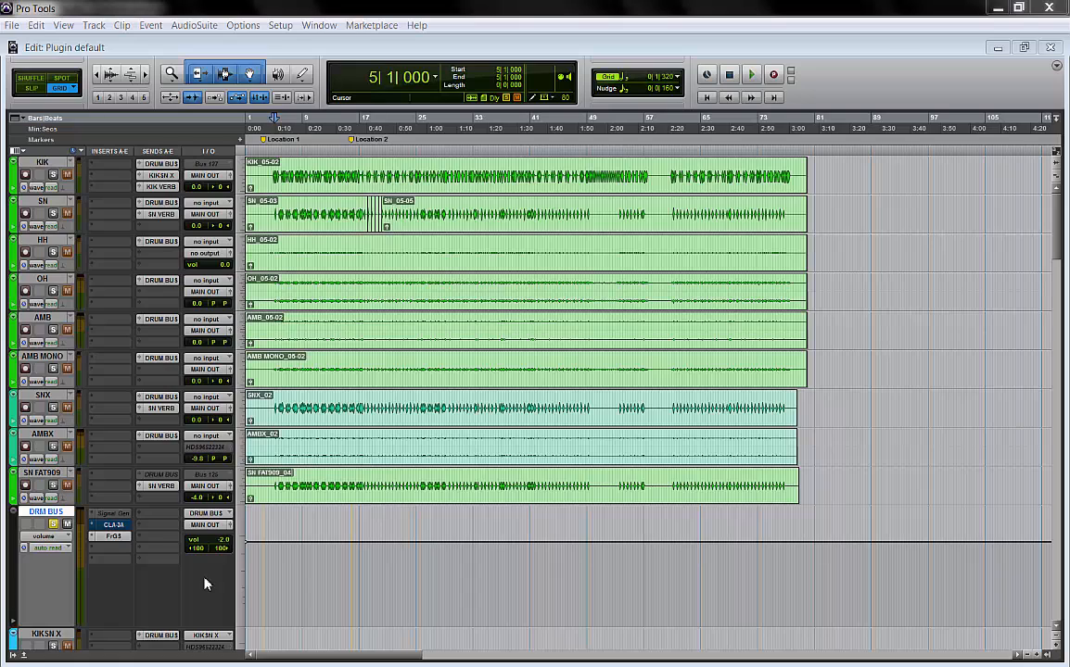
# Open the CLA-3A compressor on the DRM BUS track and compare the drums with and without bypass during playback
pyautogui.click(115, 527)
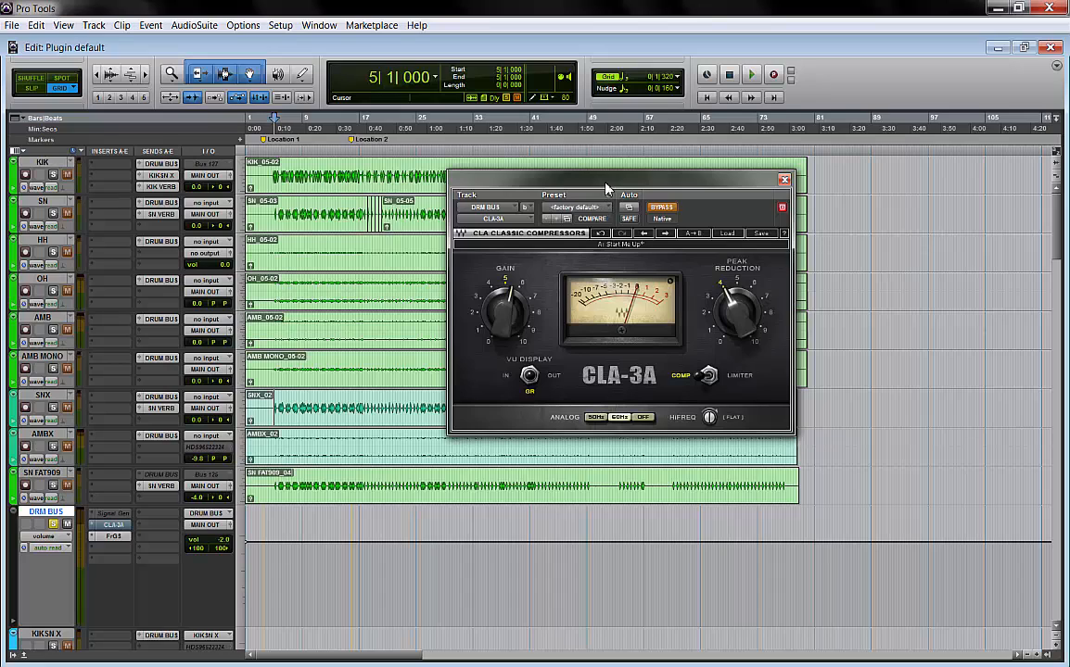
pyautogui.moveTo(604, 182); pyautogui.dragTo(624, 185)
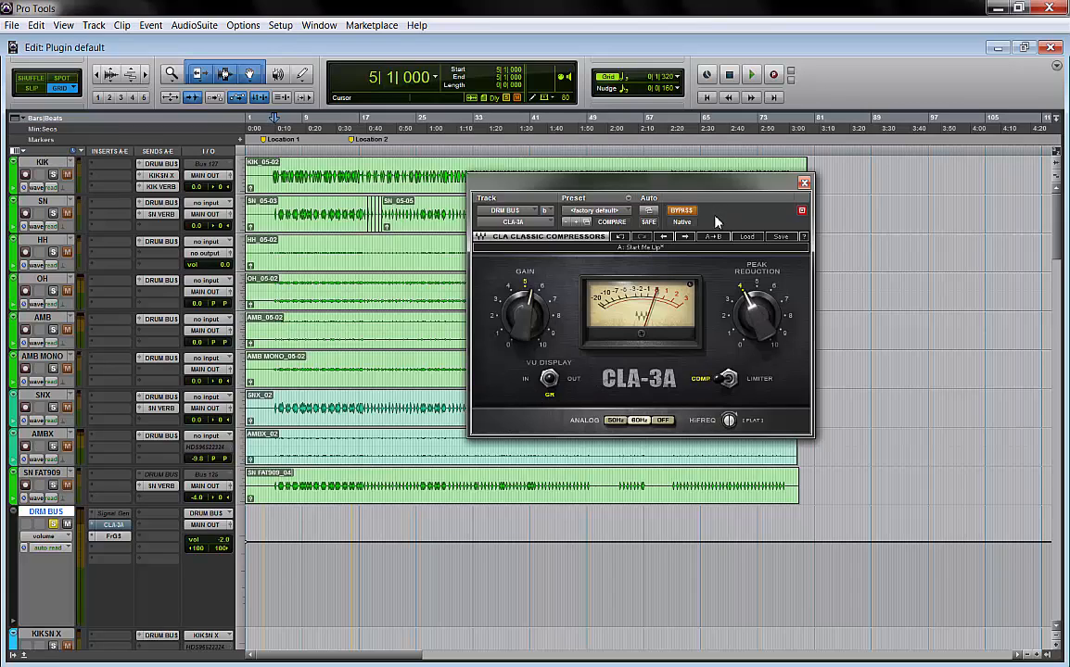
pyautogui.press('space')
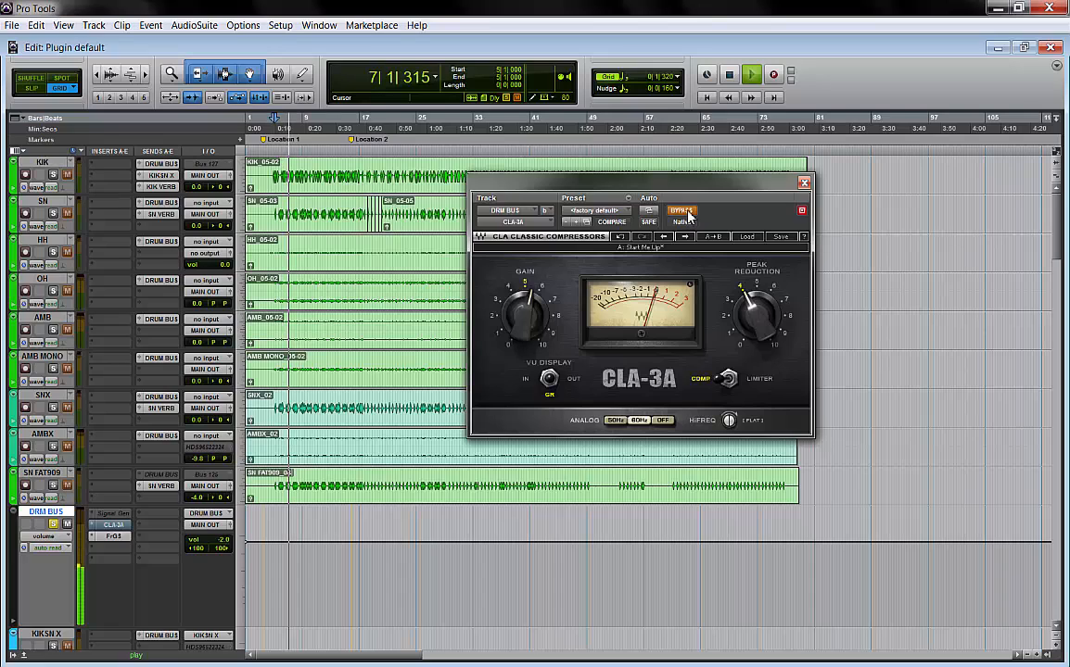
pyautogui.click(686, 212)
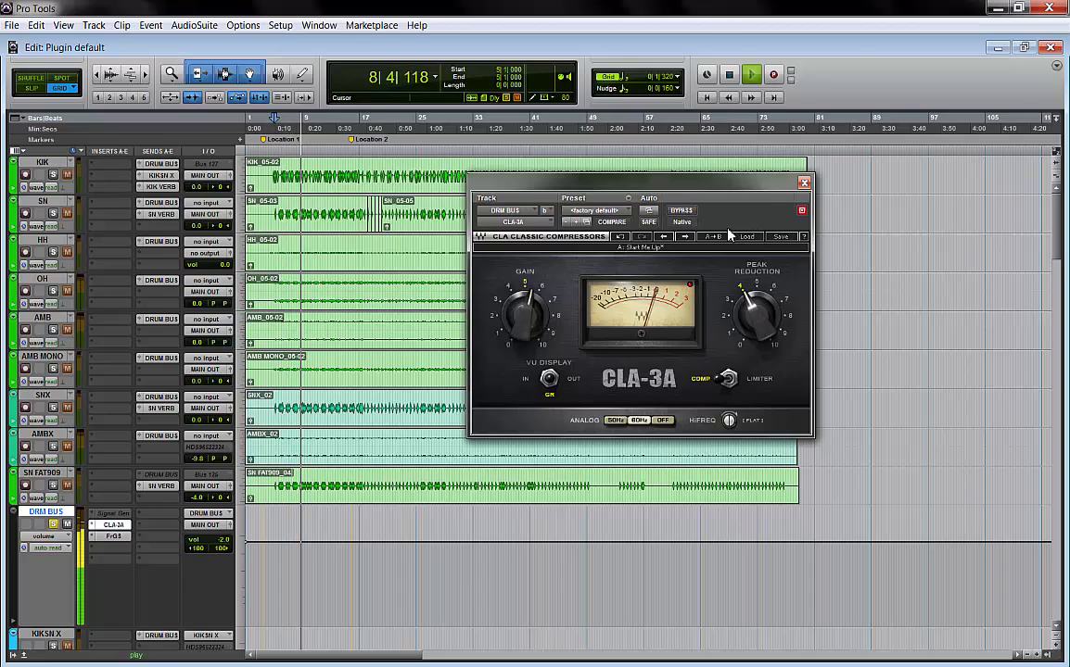
pyautogui.click(682, 212)
pyautogui.click(682, 211)
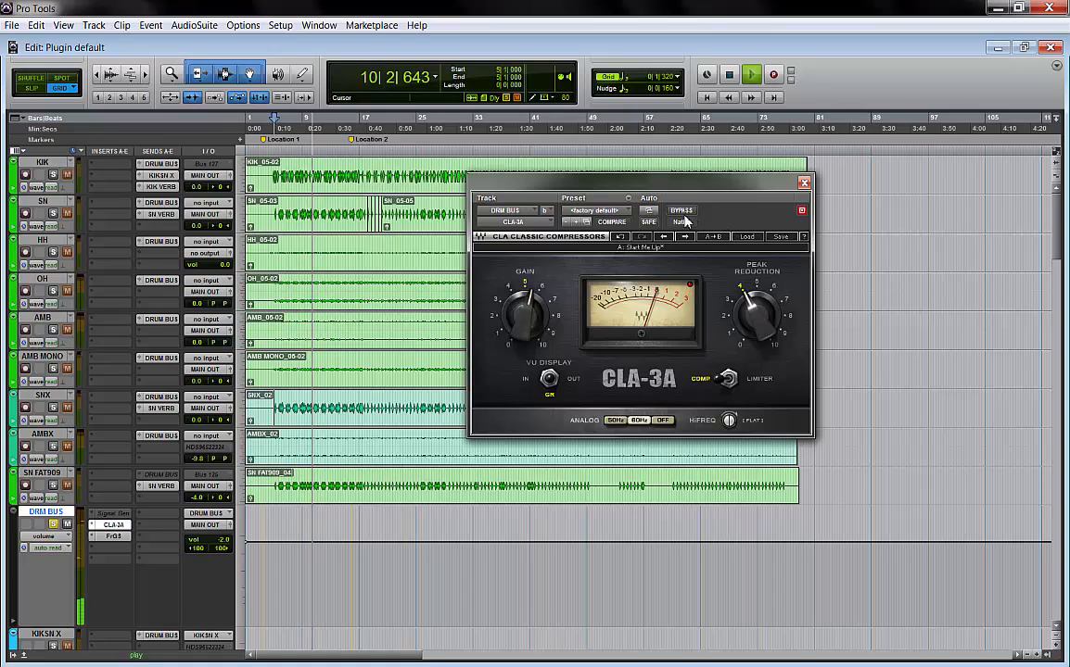
pyautogui.press('space')
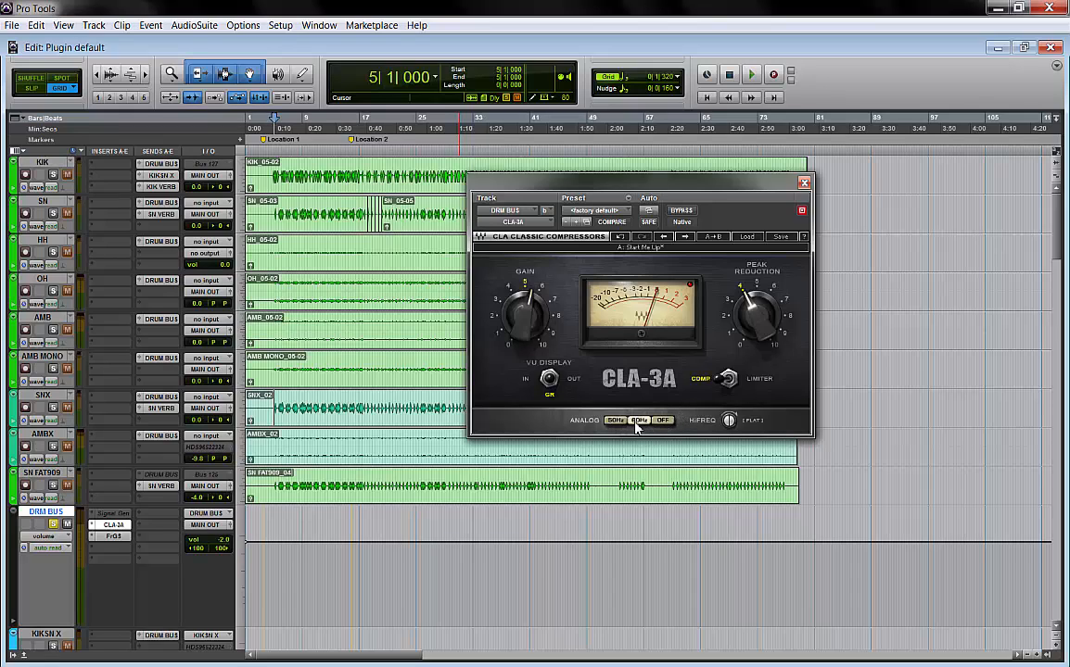
# Open the Free-G meter on DRM BUS beside the compressor and turn off the CLA-3A's analog modelling
pyautogui.click(113, 537)
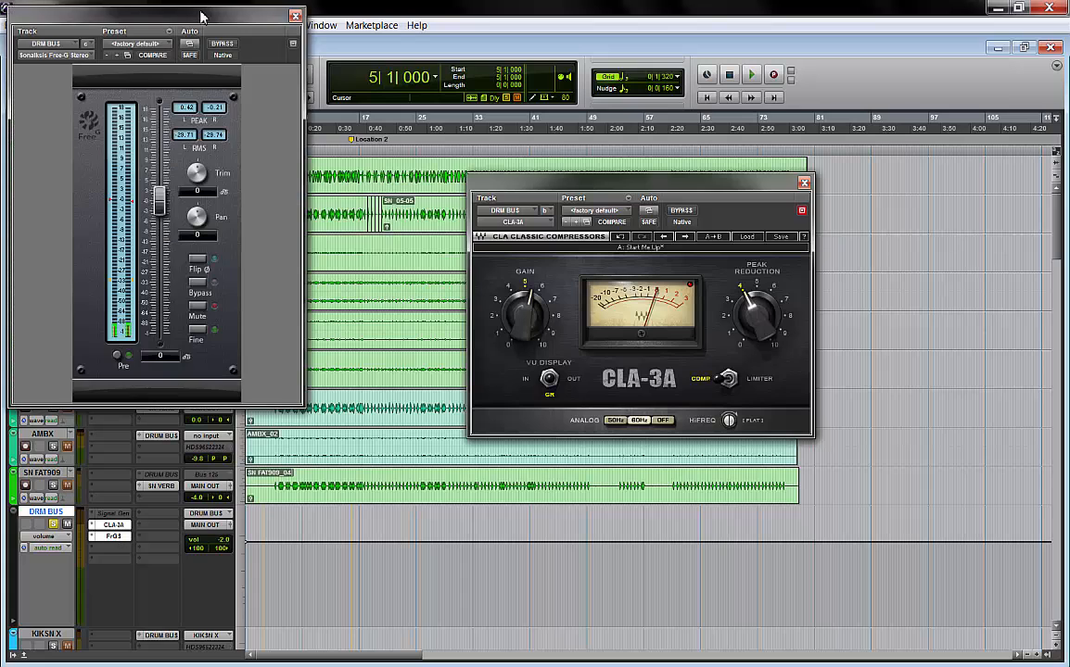
pyautogui.moveTo(204, 18); pyautogui.dragTo(368, 77)
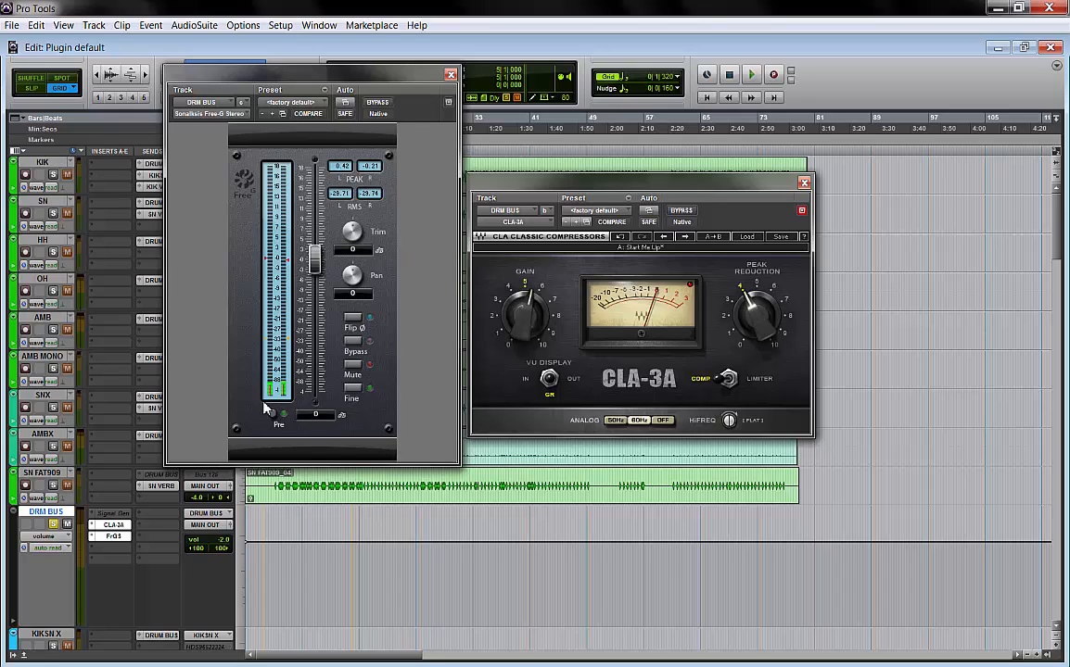
pyautogui.click(667, 421)
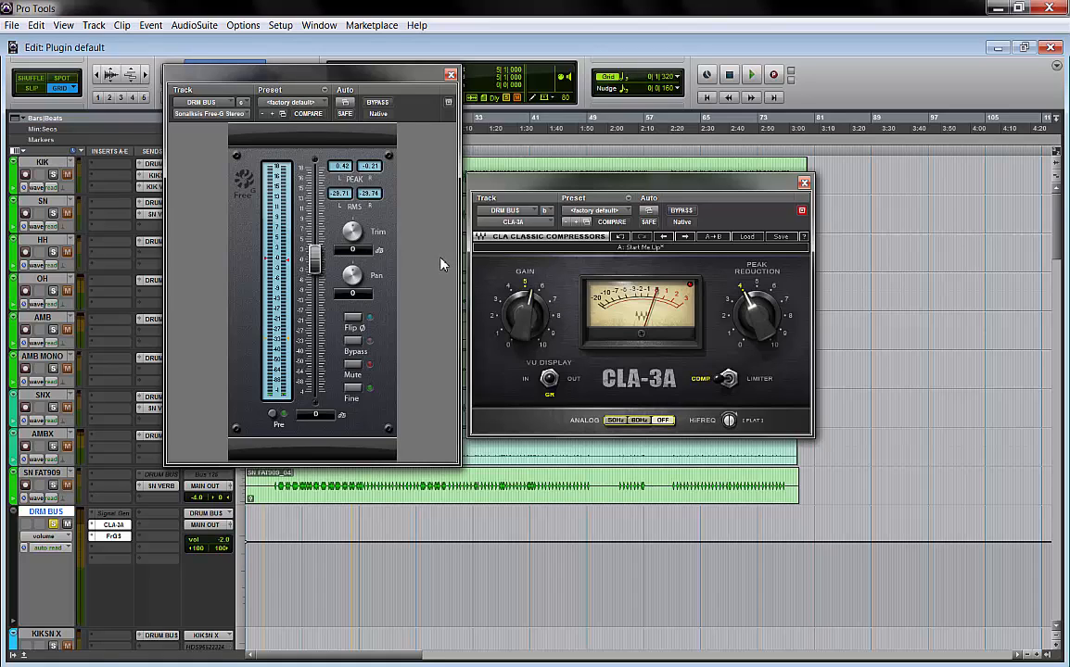
pyautogui.moveTo(535, 191); pyautogui.dragTo(529, 198)
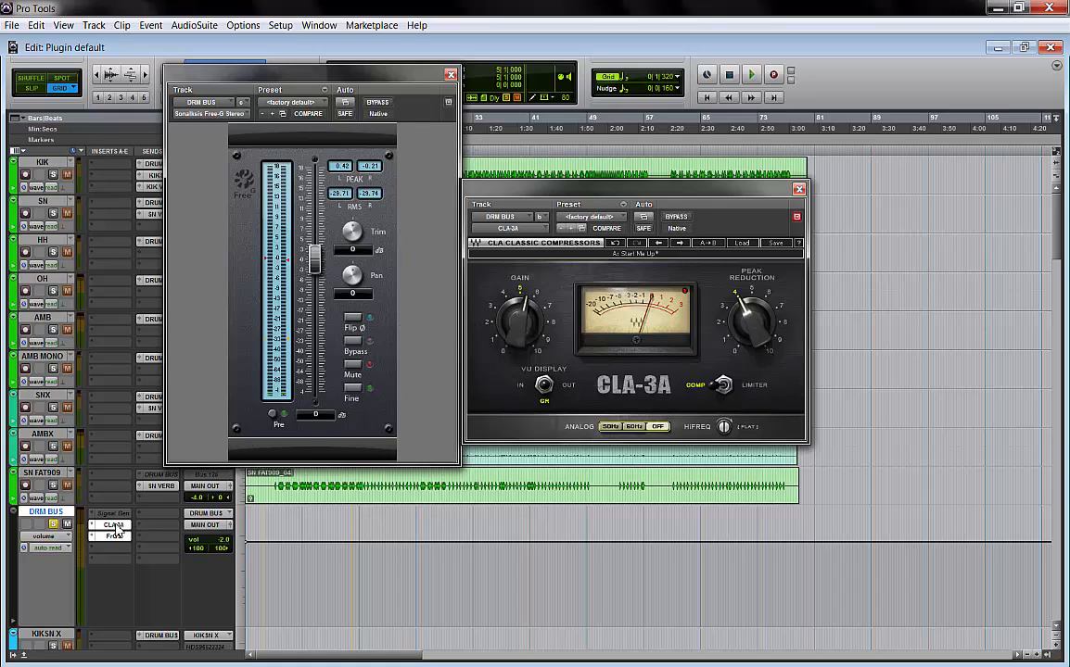
# Bypass the CLA-3A and make the DRM BUS track's MAIN OUT output inactive
pyautogui.click(677, 220)
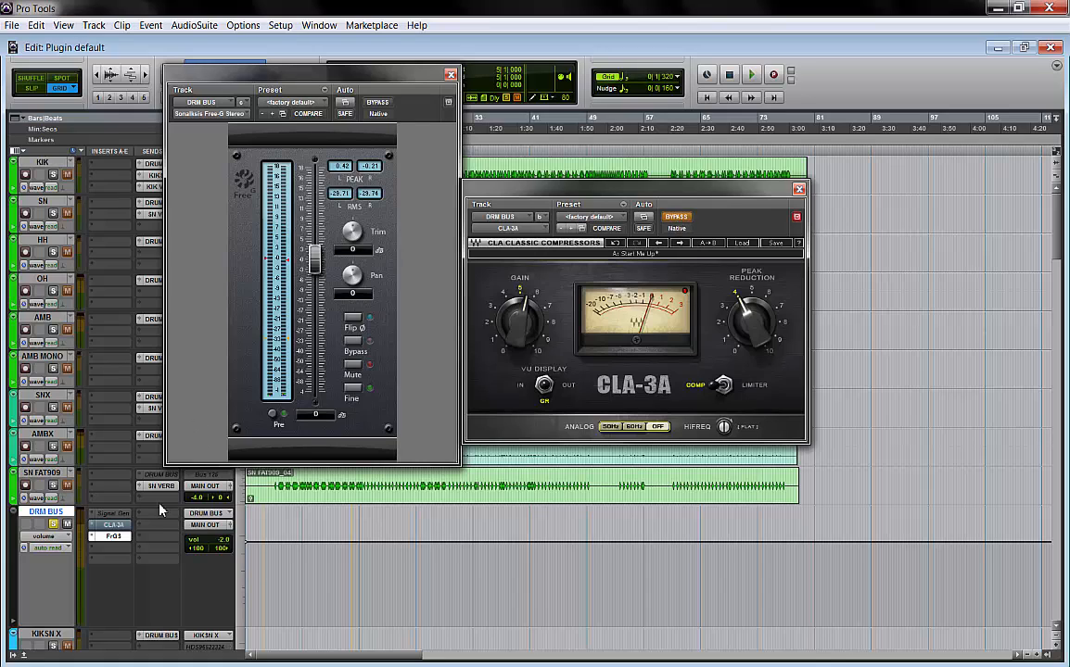
pyautogui.rightClick(213, 526)
pyautogui.click(217, 529)
# Make the Signal Generator insert on DRM BUS active and open its window above the compressor
pyautogui.rightClick(110, 523)
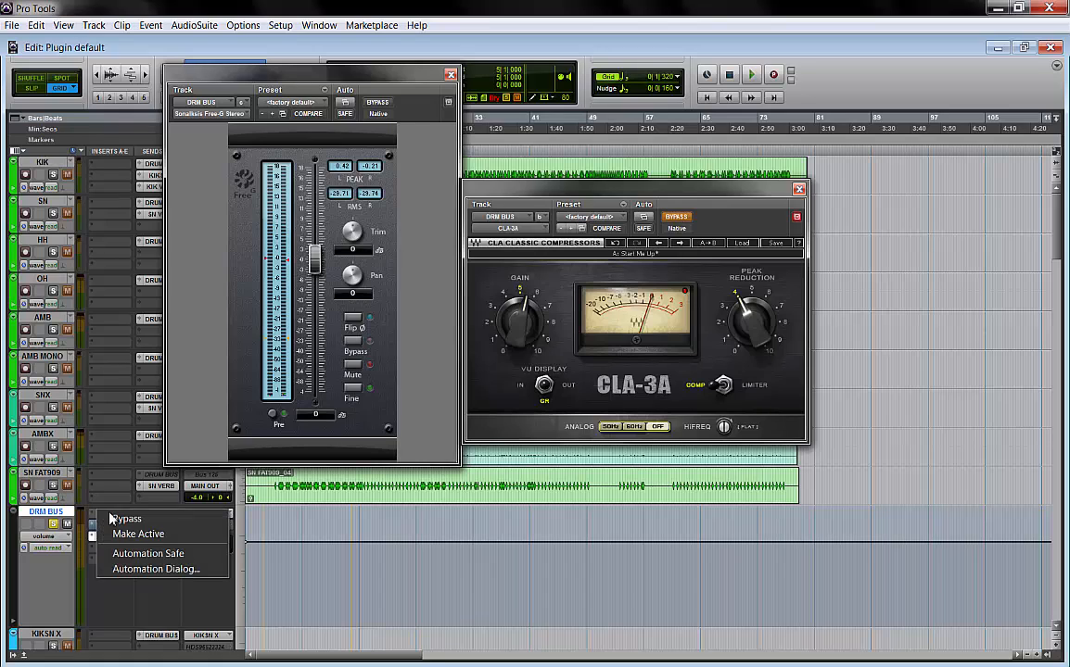
pyautogui.click(138, 535)
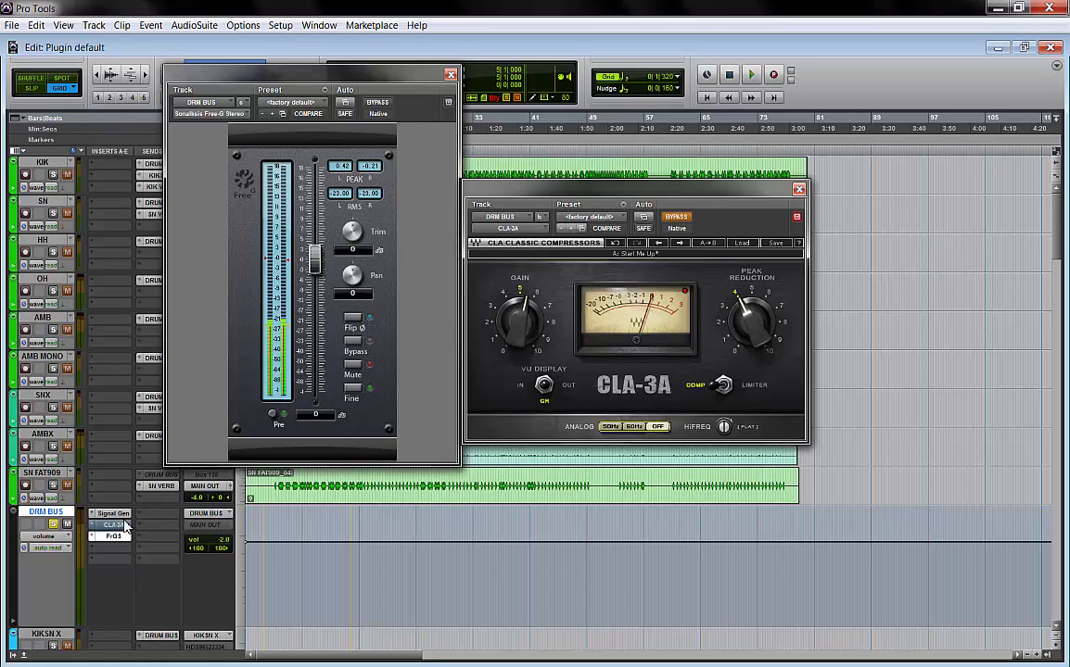
pyautogui.click(111, 514)
pyautogui.moveTo(211, 20); pyautogui.dragTo(730, 41)
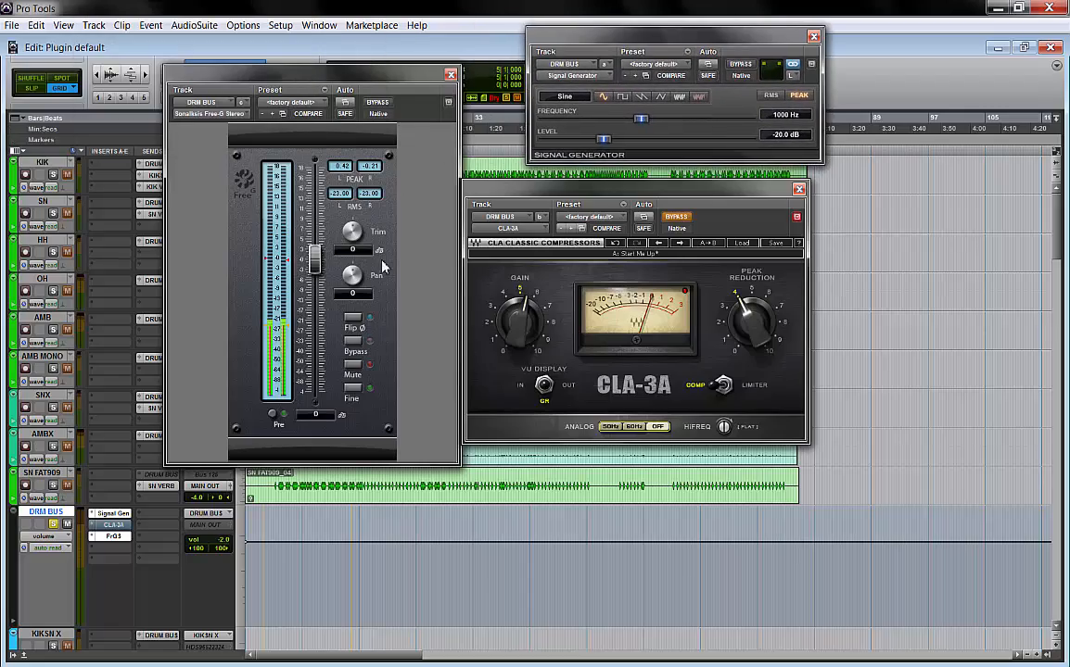
# Take the CLA-3A out of bypass and set its gain to 4 to match the -20 dB test tone, resetting the Free-G peak readouts
pyautogui.click(372, 169)
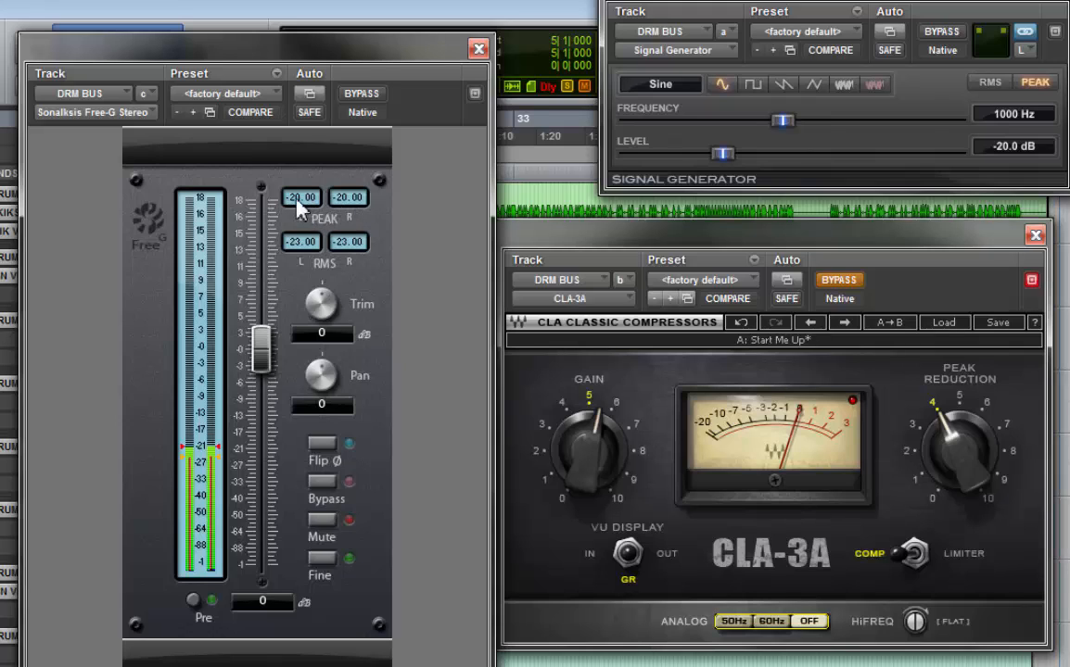
pyautogui.click(848, 285)
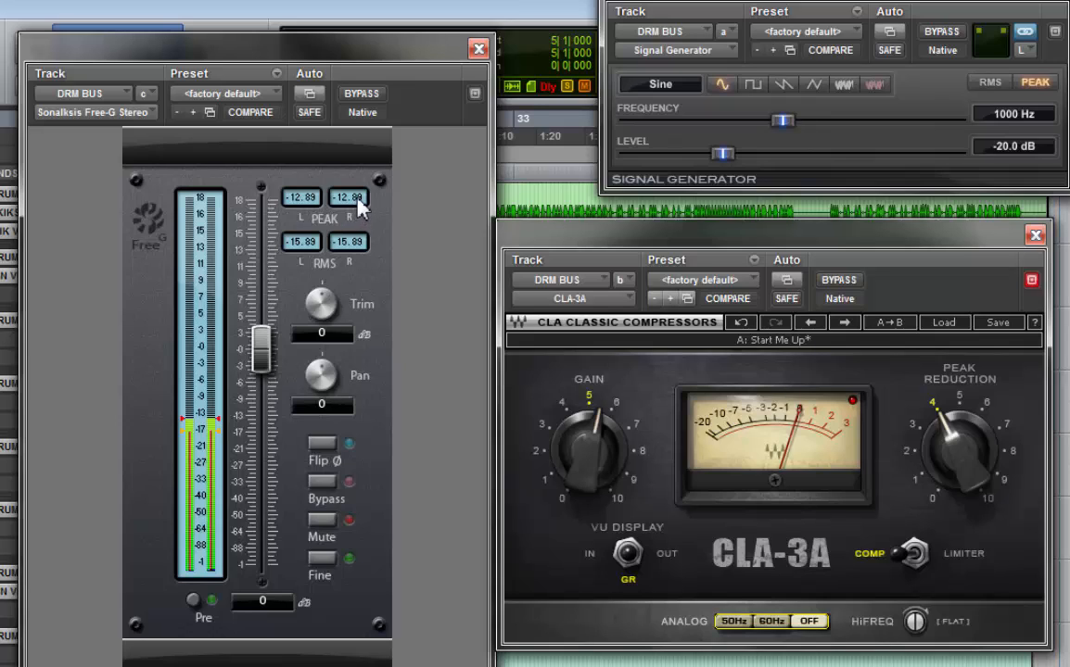
pyautogui.moveTo(598, 440); pyautogui.dragTo(532, 425)
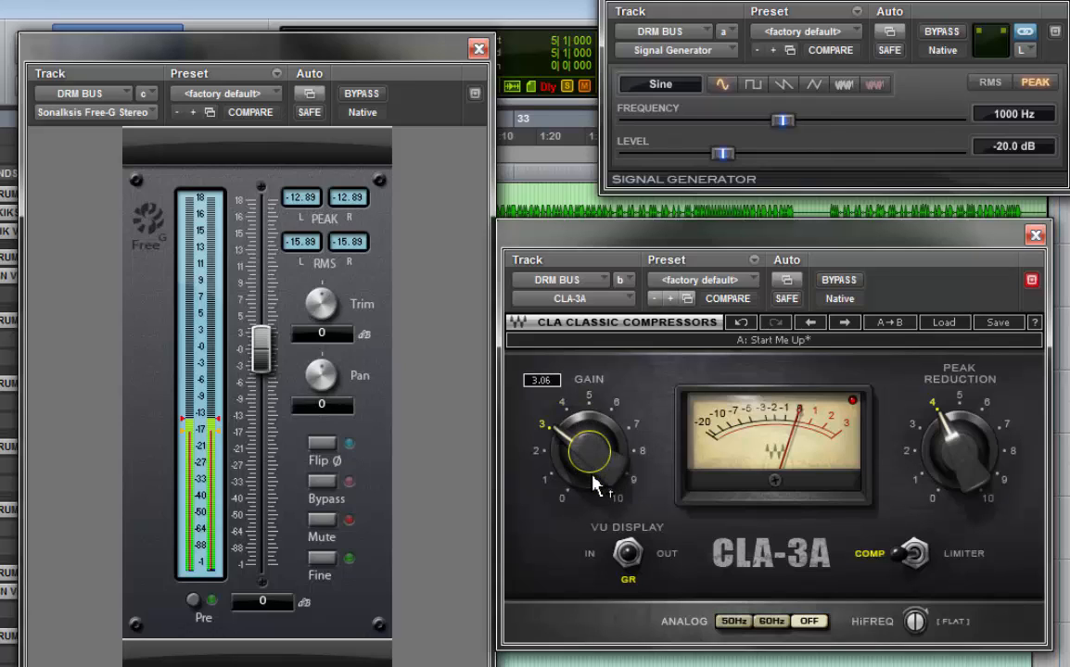
pyautogui.click(356, 199)
pyautogui.moveTo(586, 456); pyautogui.dragTo(581, 377)
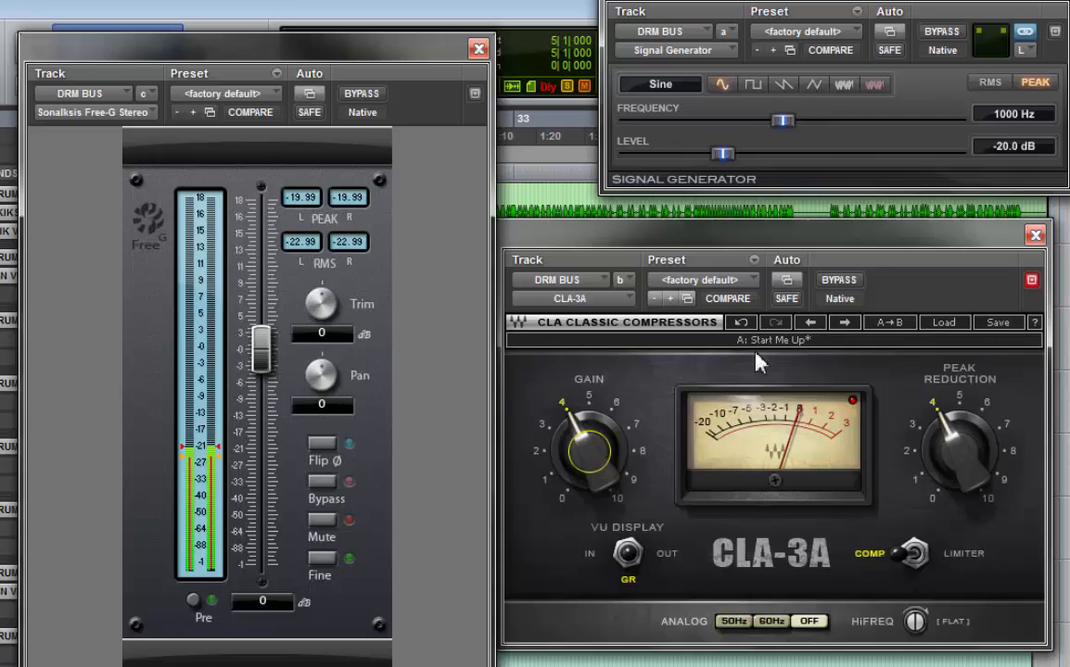
pyautogui.click(591, 446)
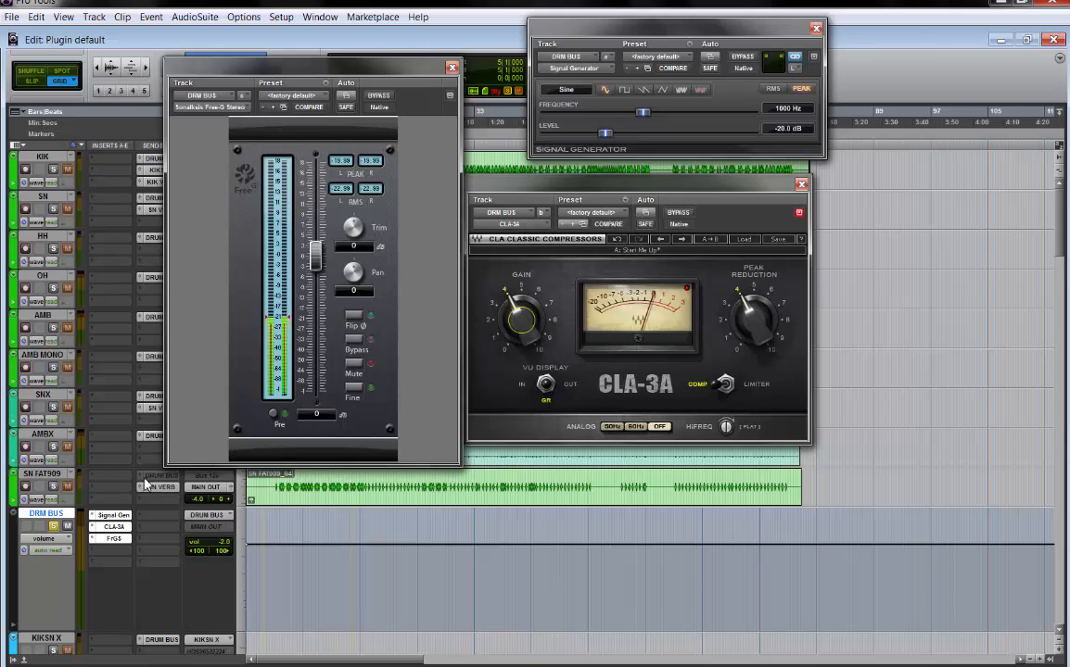
# Make the Signal Generator inactive, reactivate the DRM BUS track's MAIN OUT output, and close the generator window
pyautogui.rightClick(98, 515)
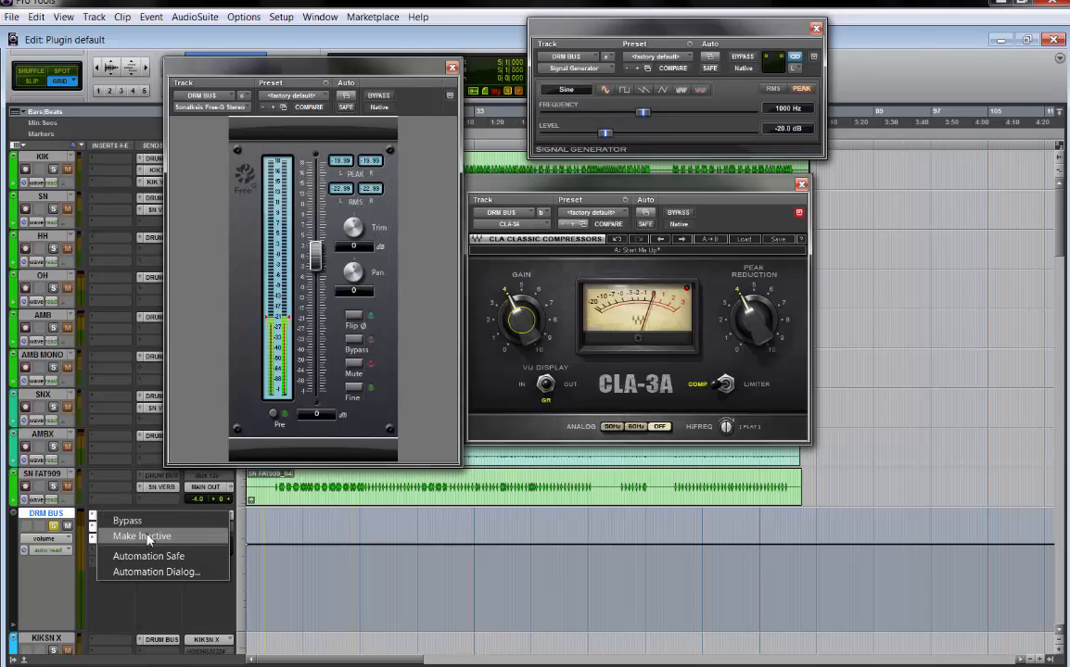
pyautogui.click(147, 538)
pyautogui.rightClick(212, 525)
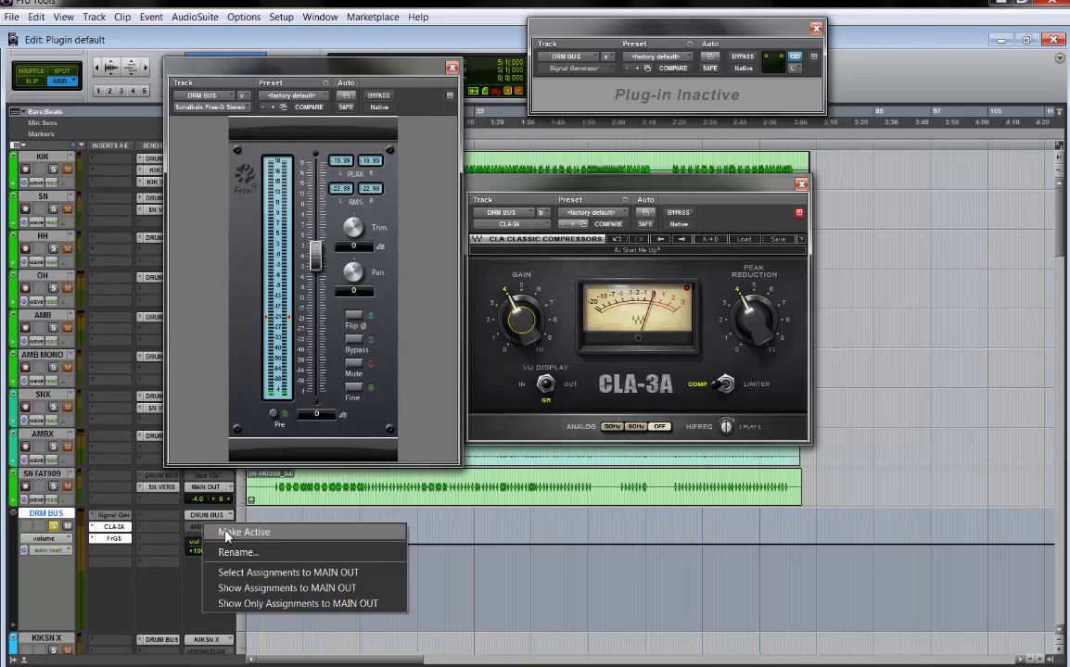
pyautogui.click(225, 533)
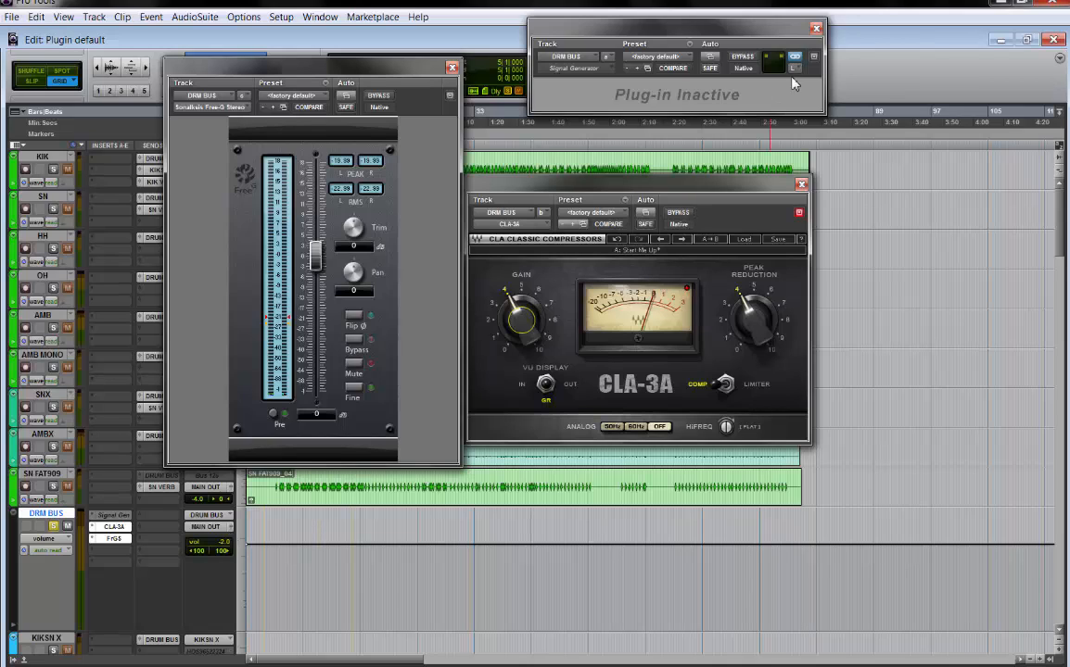
pyautogui.click(816, 29)
# Play the drums and compare the level-matched CLA-3A with its bypassed signal
pyautogui.click(677, 214)
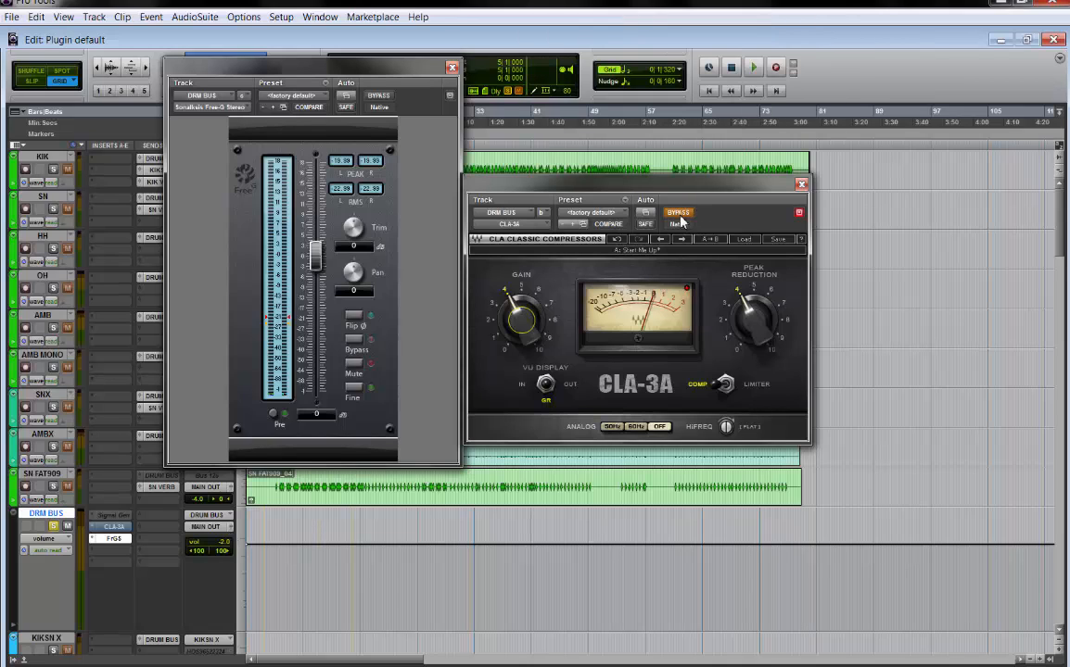
pyautogui.press('space')
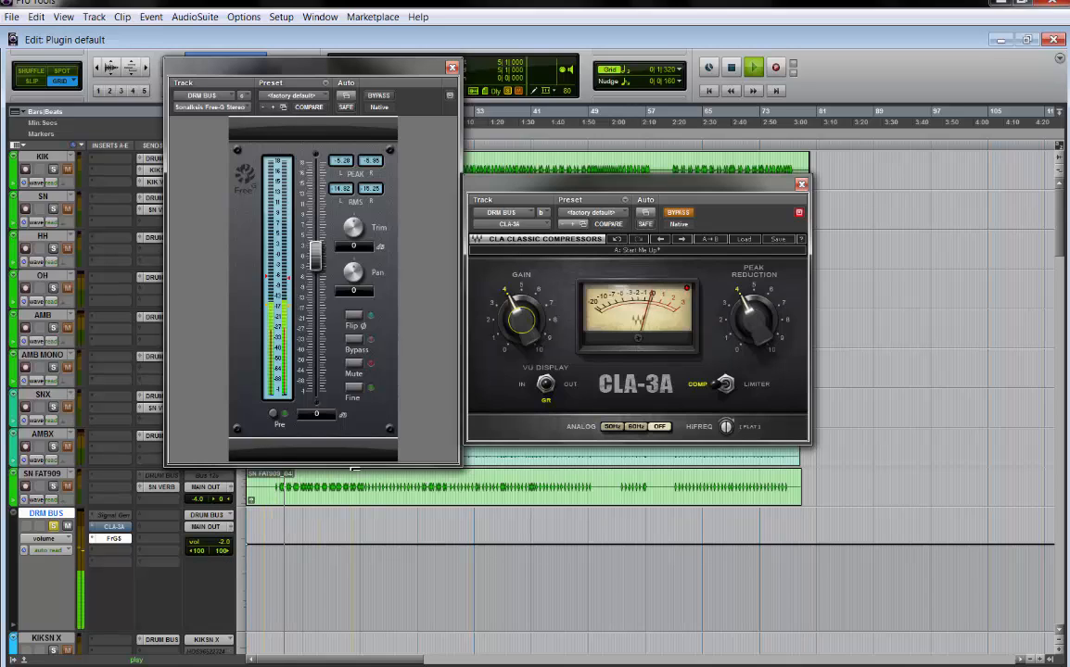
pyautogui.click(679, 213)
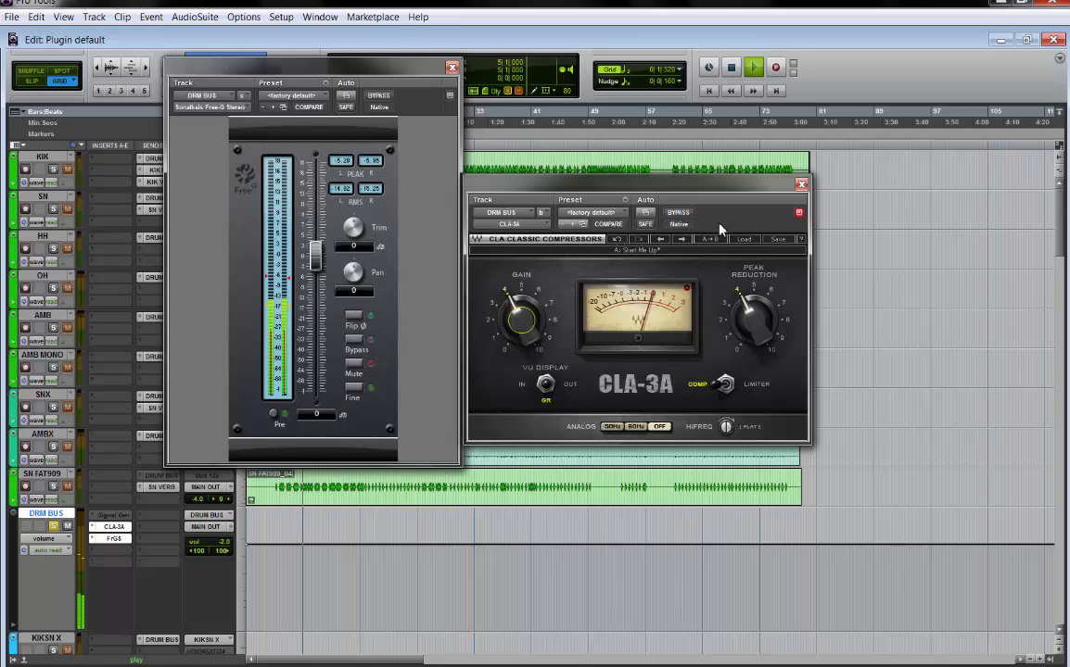
pyautogui.press('space')
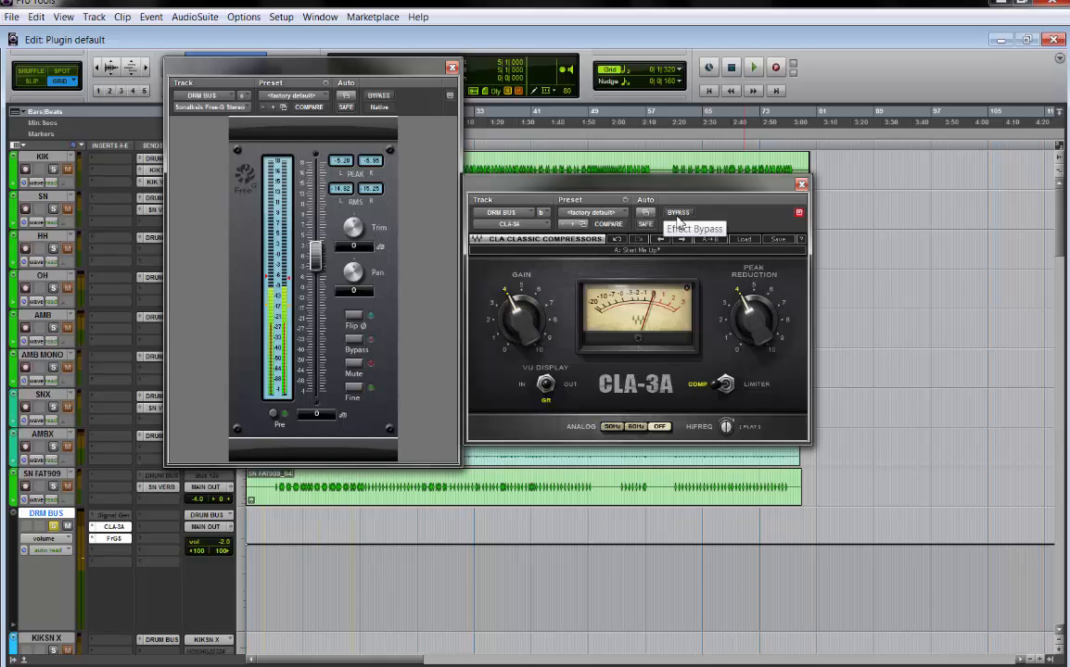
pyautogui.press('space')
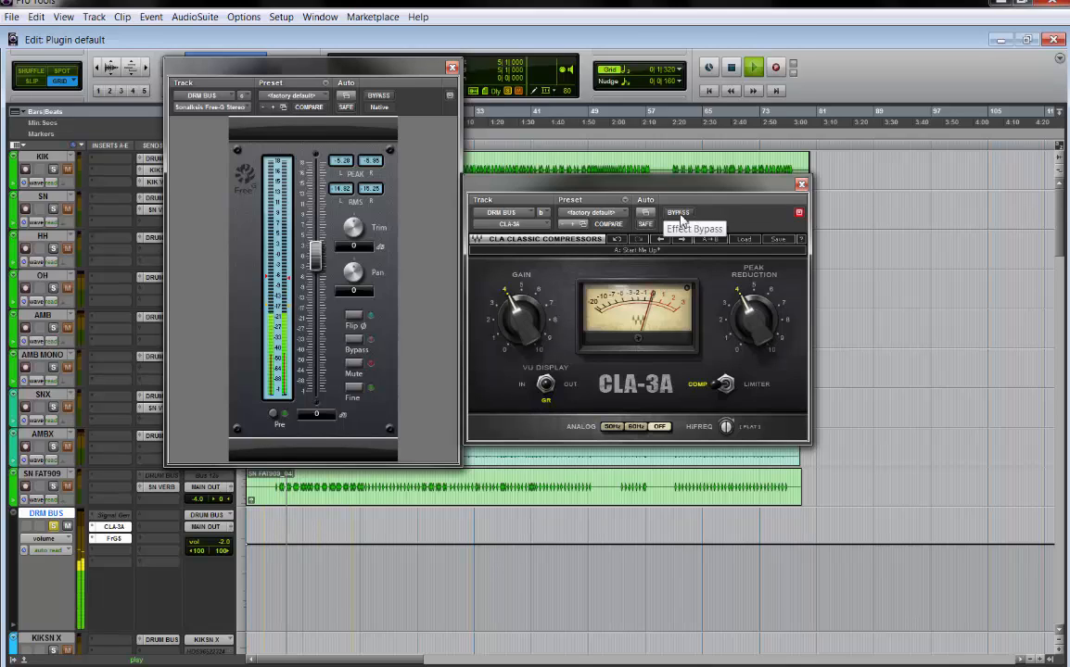
pyautogui.click(680, 215)
pyautogui.press('space')
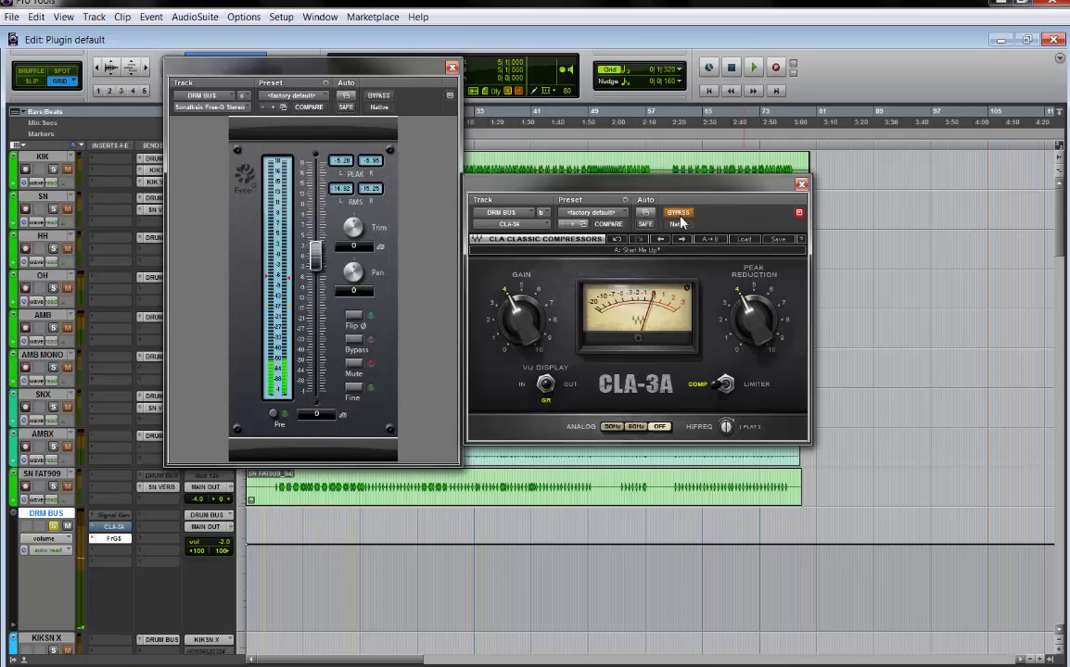
# Set the CLA-3A's Peak Reduction to 0 and compare its uncompressed sound with bypass during playback
pyautogui.moveTo(753, 315)
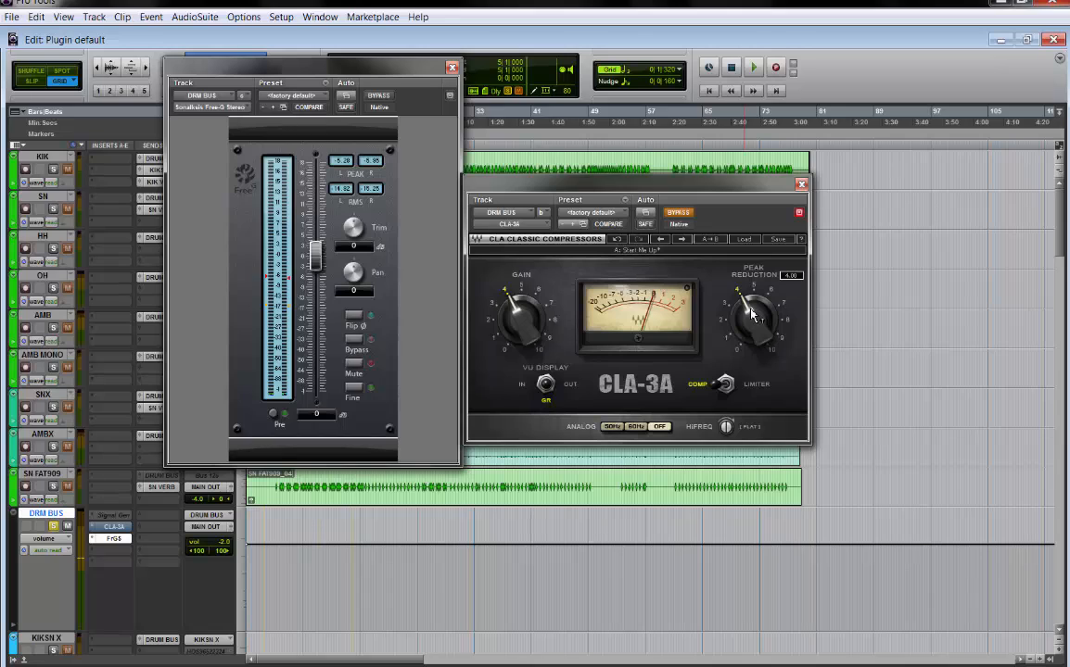
pyautogui.scroll(-2, 757, 316)
pyautogui.press('space')
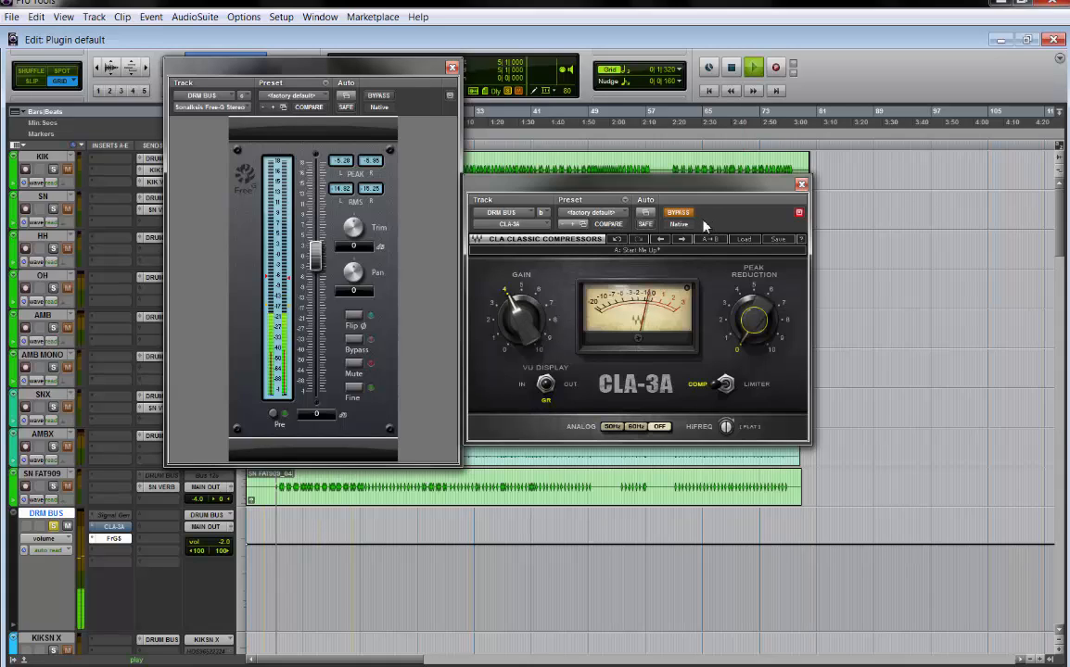
pyautogui.click(681, 216)
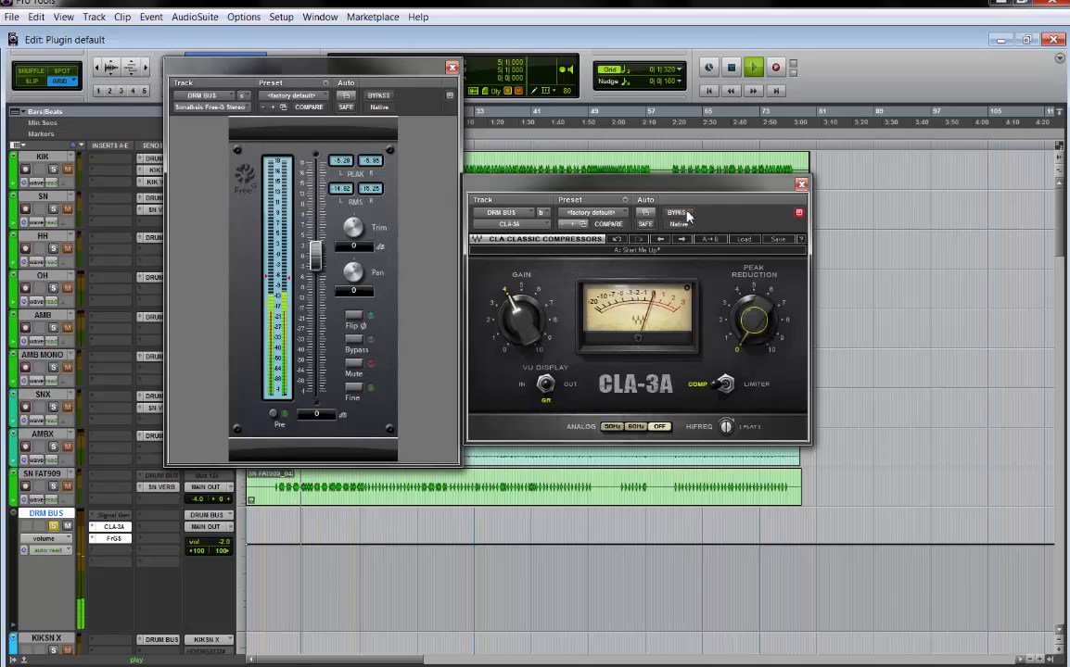
pyautogui.click(686, 214)
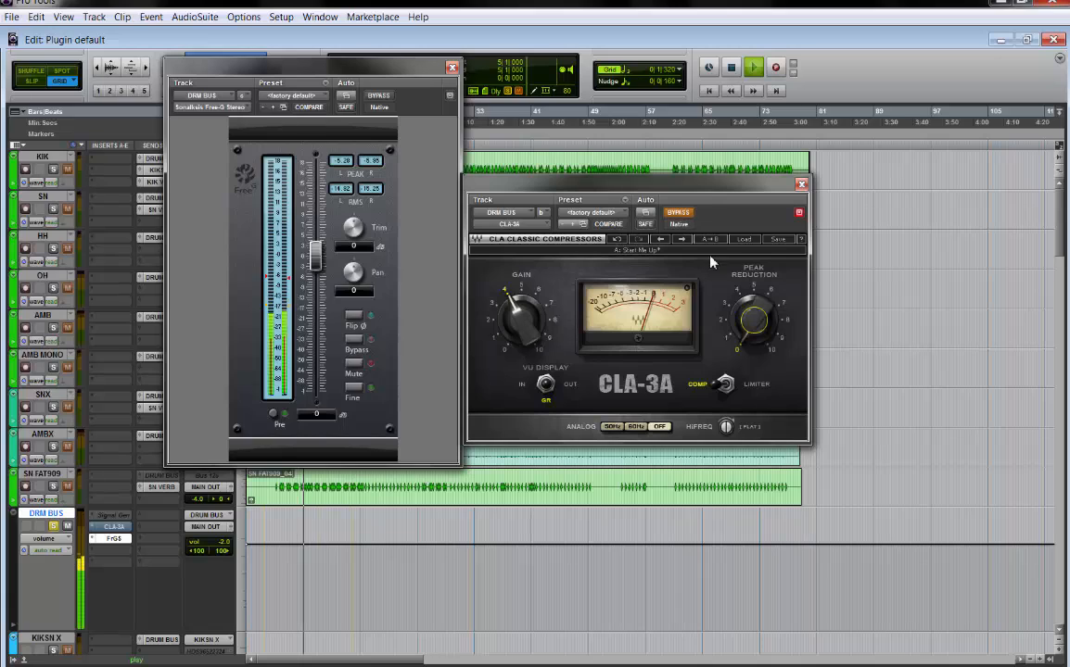
# Set the CLA-3A's Peak Reduction and gain to 5 each during playback, toggling bypass to compare with the dry drums
pyautogui.click(682, 215)
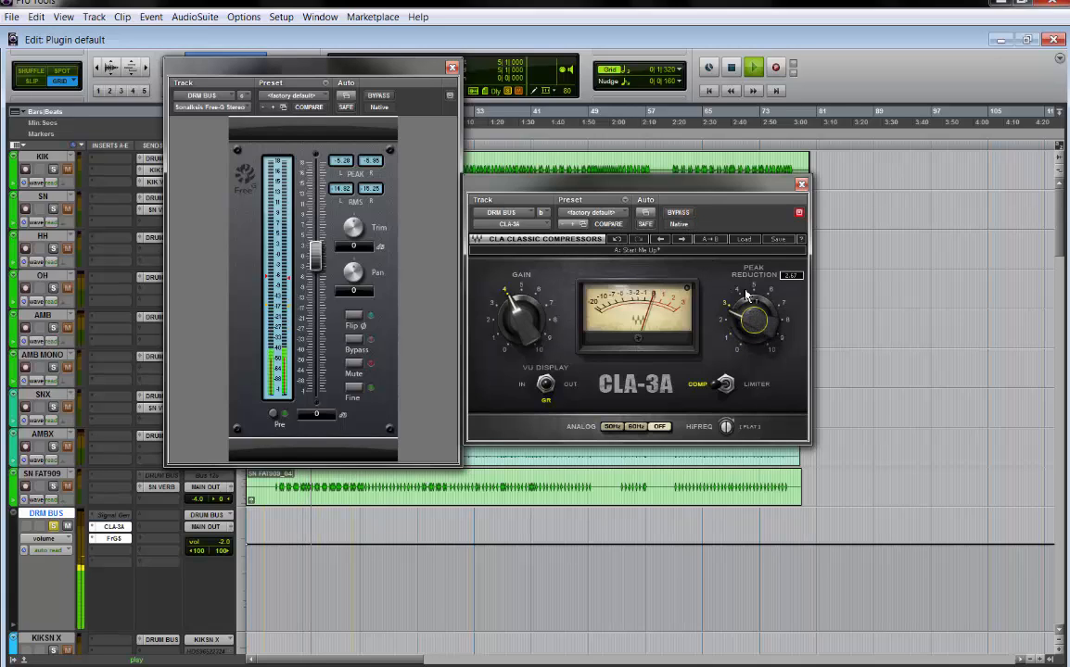
pyautogui.moveTo(747, 290); pyautogui.dragTo(750, 266)
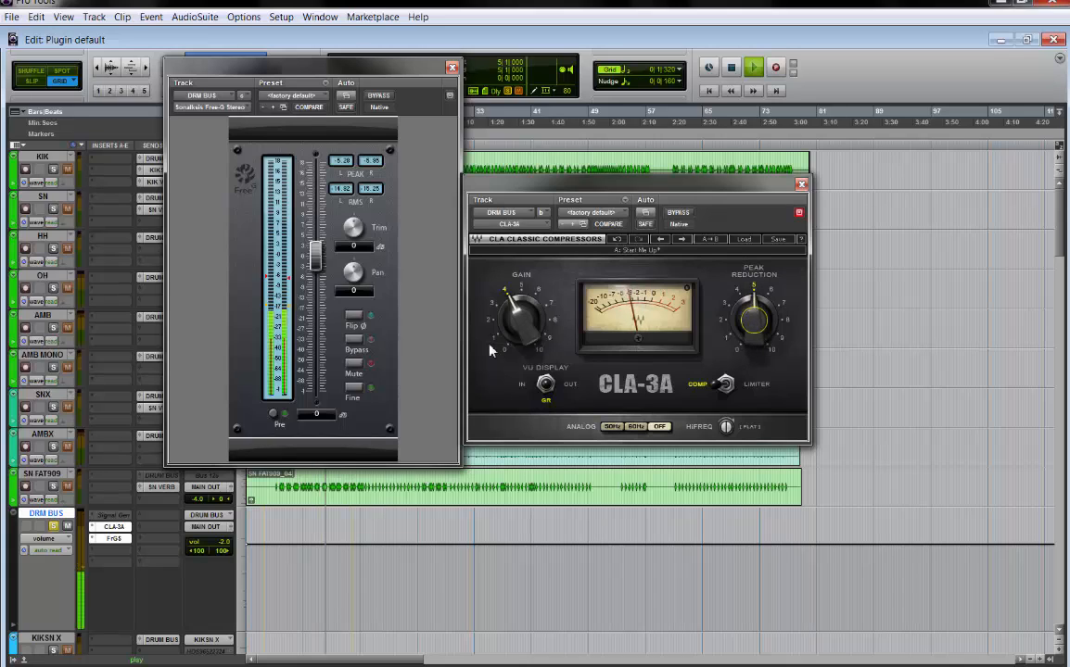
pyautogui.moveTo(512, 329); pyautogui.dragTo(611, 276)
pyautogui.click(680, 213)
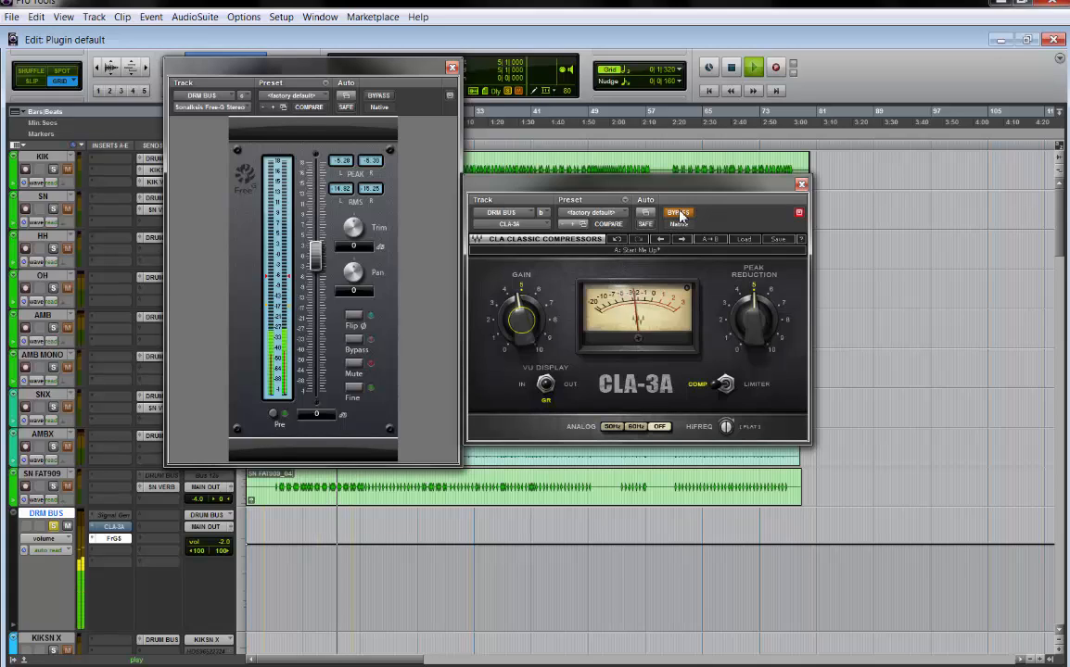
# Take the CLA-3A out of bypass, set its gain to 4 and Peak Reduction to 0, and close the Free-G meter window
pyautogui.click(679, 213)
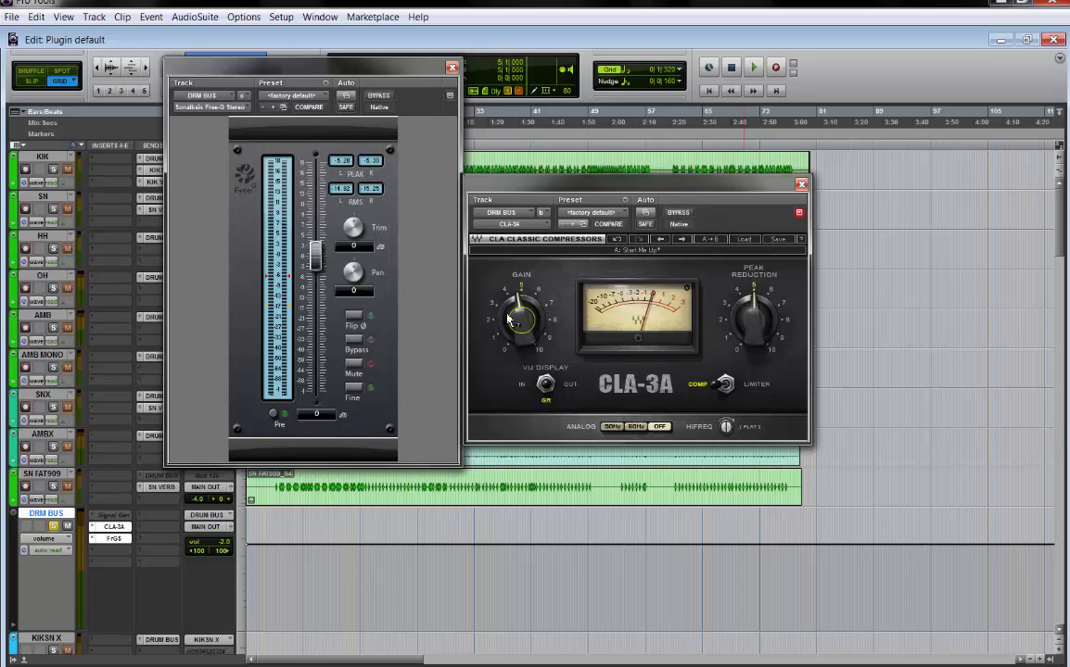
pyautogui.moveTo(521, 320); pyautogui.dragTo(525, 315)
pyautogui.moveTo(753, 315); pyautogui.dragTo(780, 453)
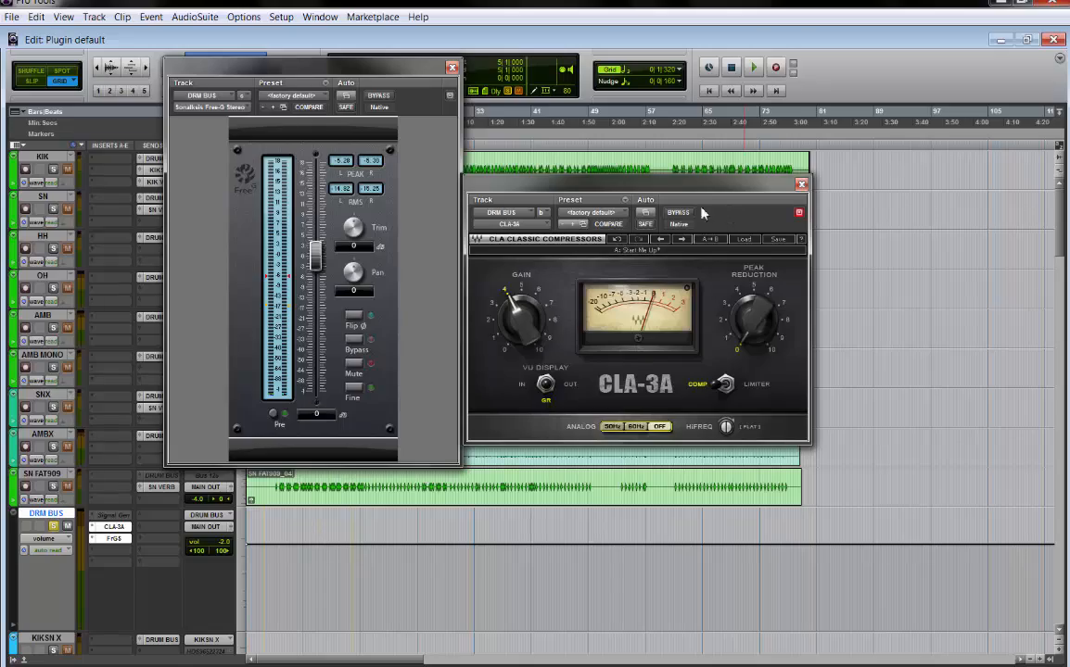
pyautogui.click(451, 68)
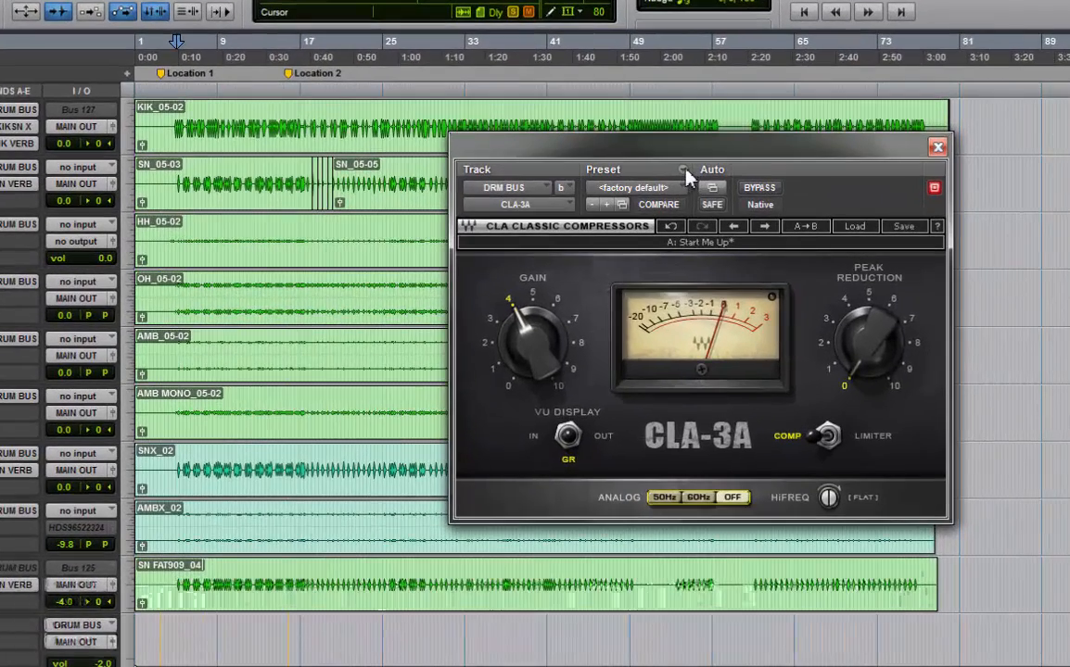
# Save the CLA-3A settings as the preset "CLA3 Default" and set that preset as the user default
pyautogui.click(685, 172)
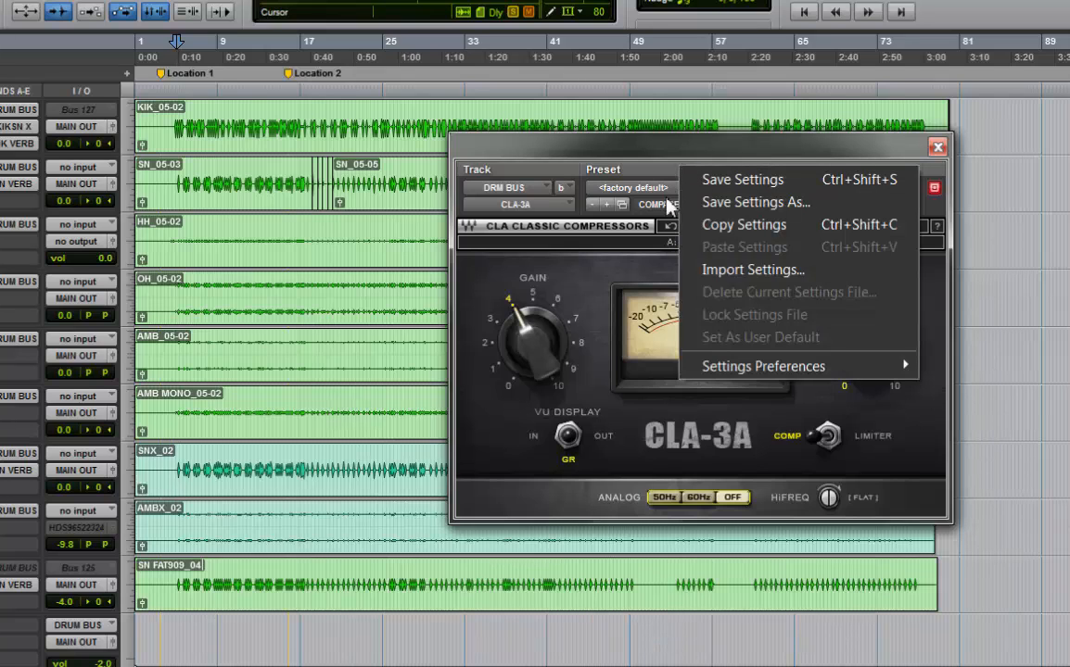
pyautogui.click(754, 206)
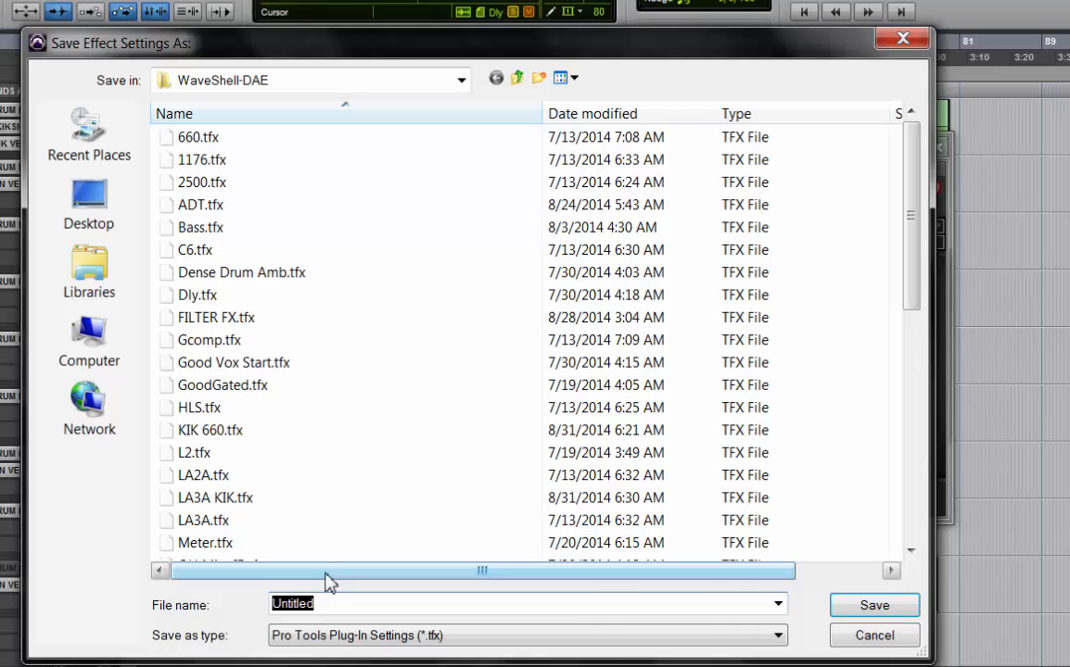
pyautogui.write('LA')
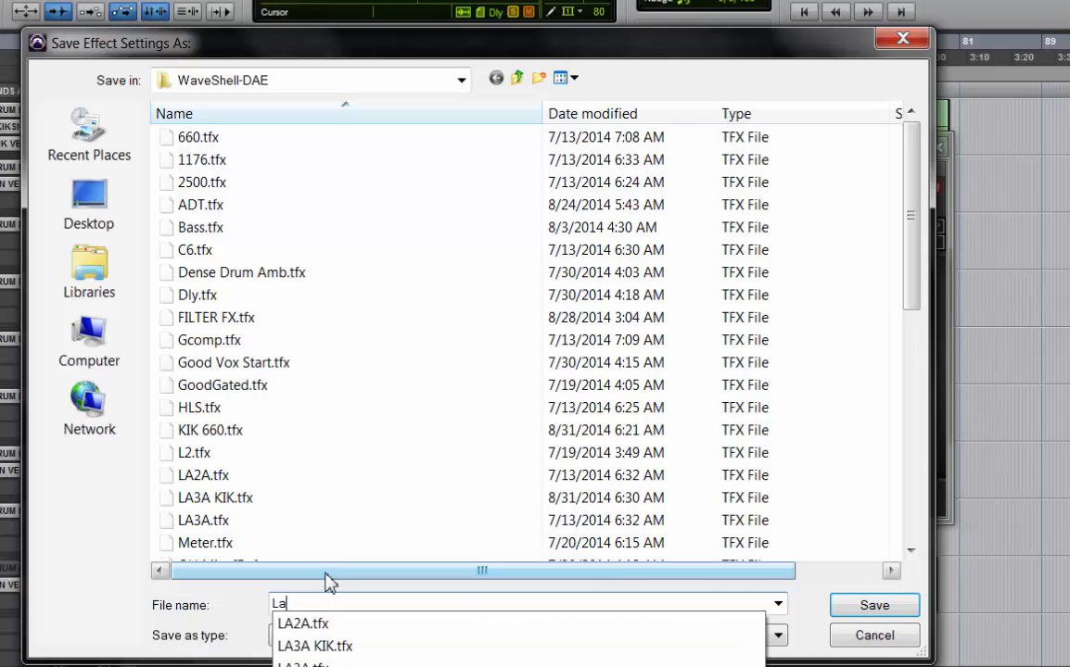
pyautogui.press('BackSpace')
pyautogui.write('A')
pyautogui.press('BackSpace')
pyautogui.press('BackSpace')
pyautogui.write('CLA3')
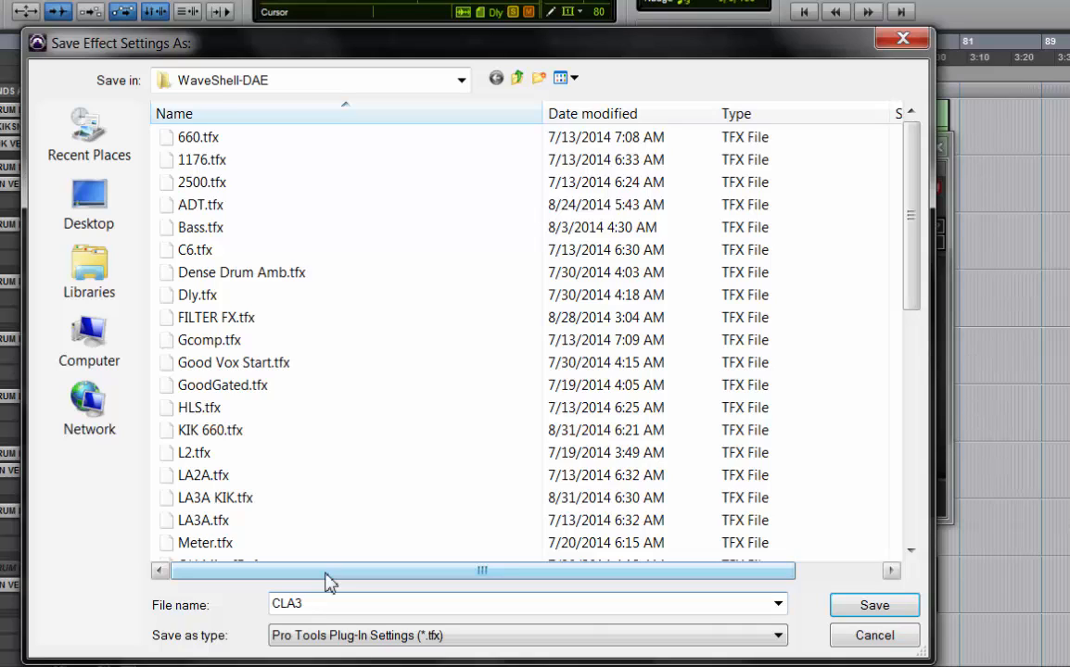
pyautogui.write(' Default')
pyautogui.press('Return')
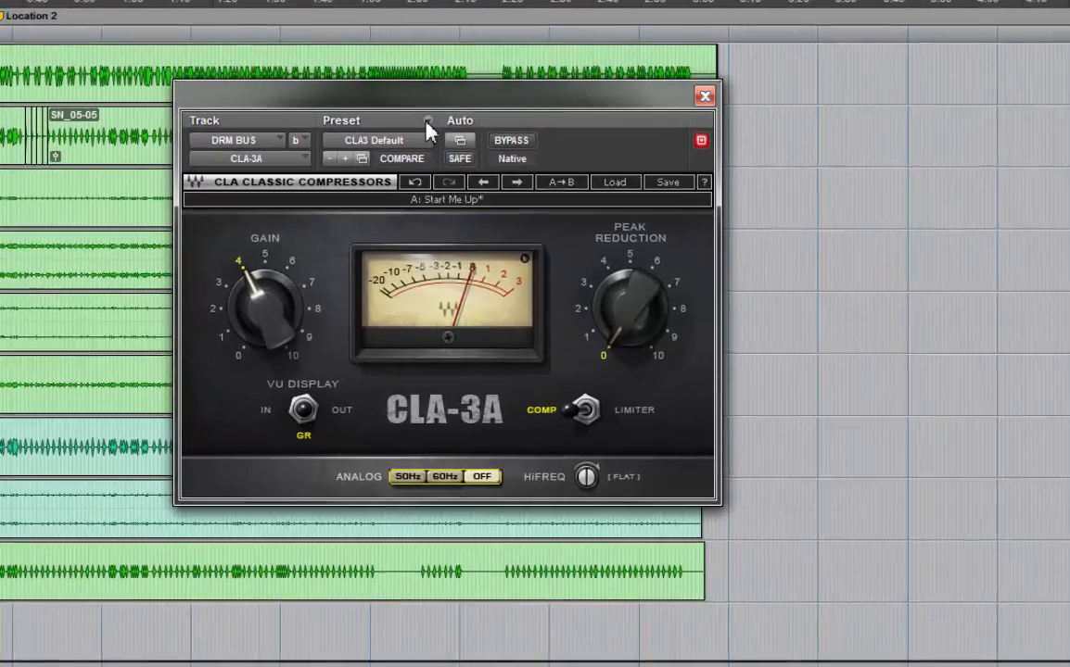
pyautogui.click(682, 170)
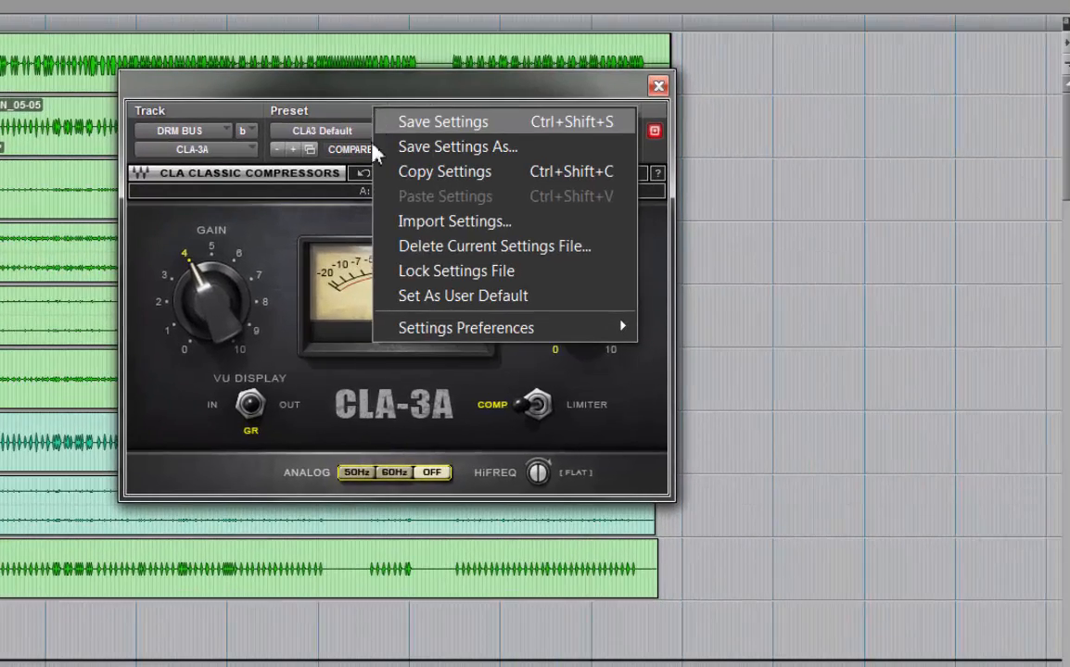
pyautogui.click(545, 306)
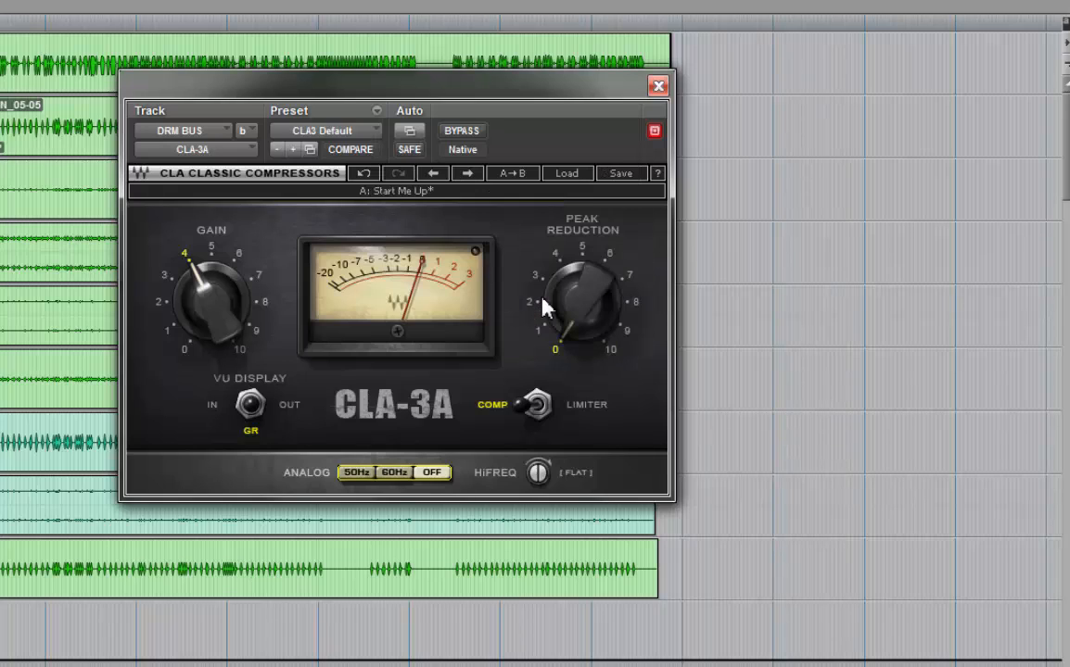
# In the settings preferences, set the CLA-3A's plug-in default to Factory Setting
pyautogui.click(377, 111)
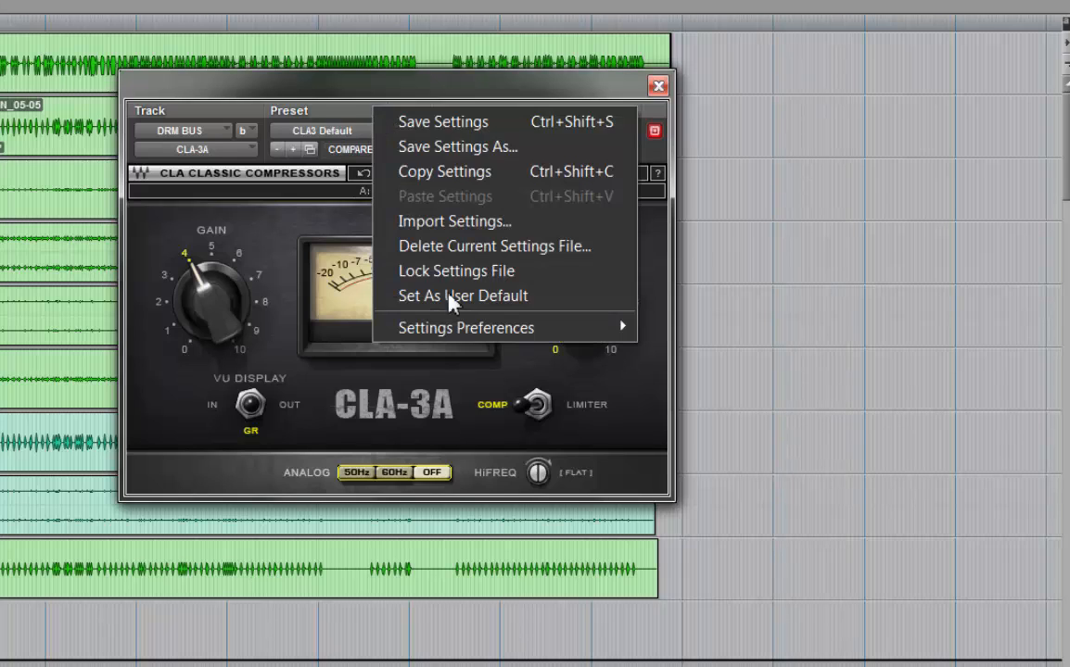
pyautogui.moveTo(534, 326)
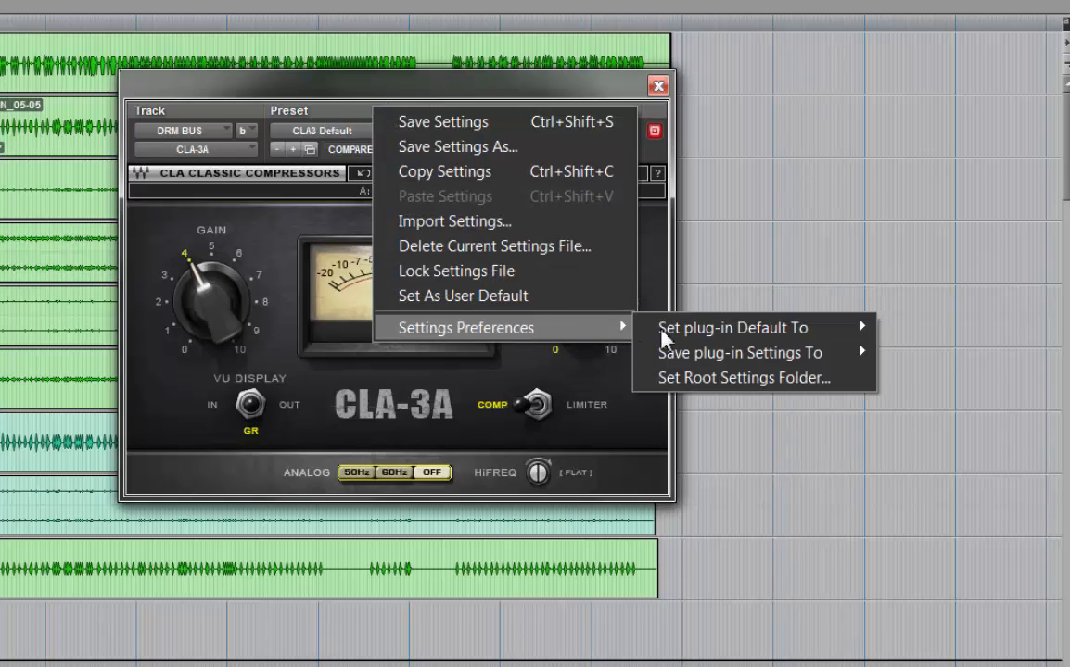
pyautogui.moveTo(686, 332)
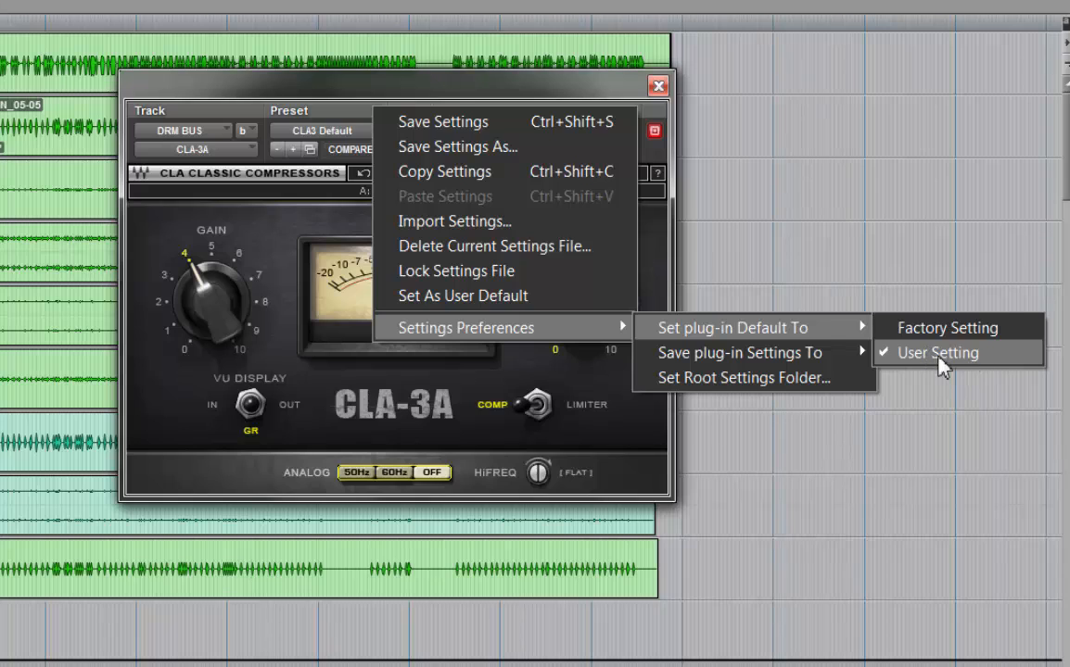
pyautogui.click(922, 329)
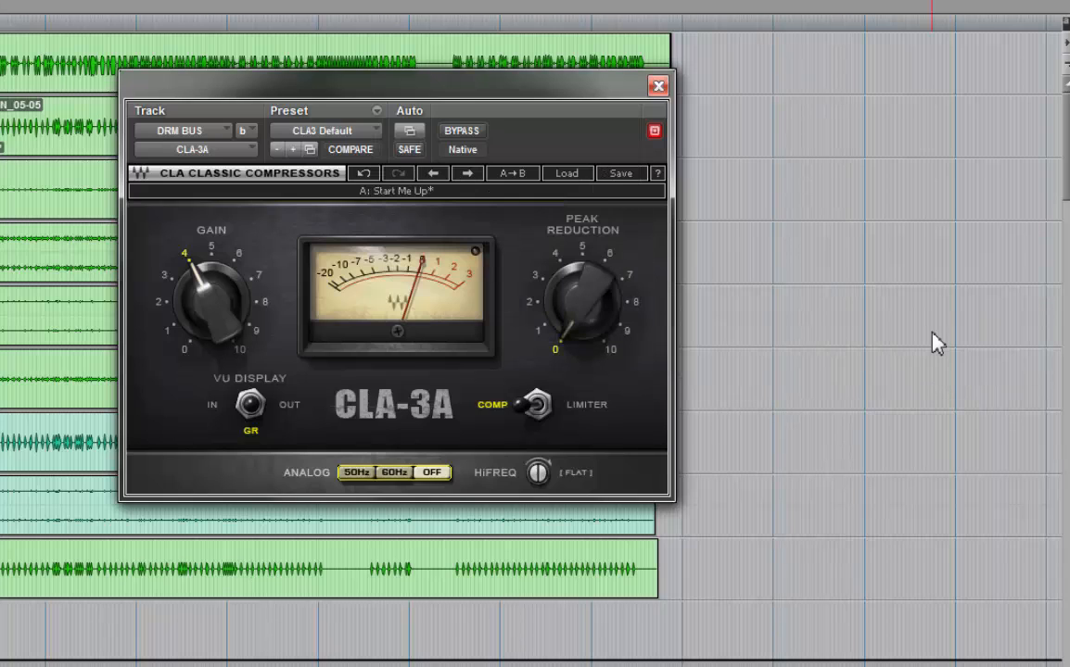
# Set the CLA-3A's plug-in default to User Setting in the settings preferences
pyautogui.click(377, 111)
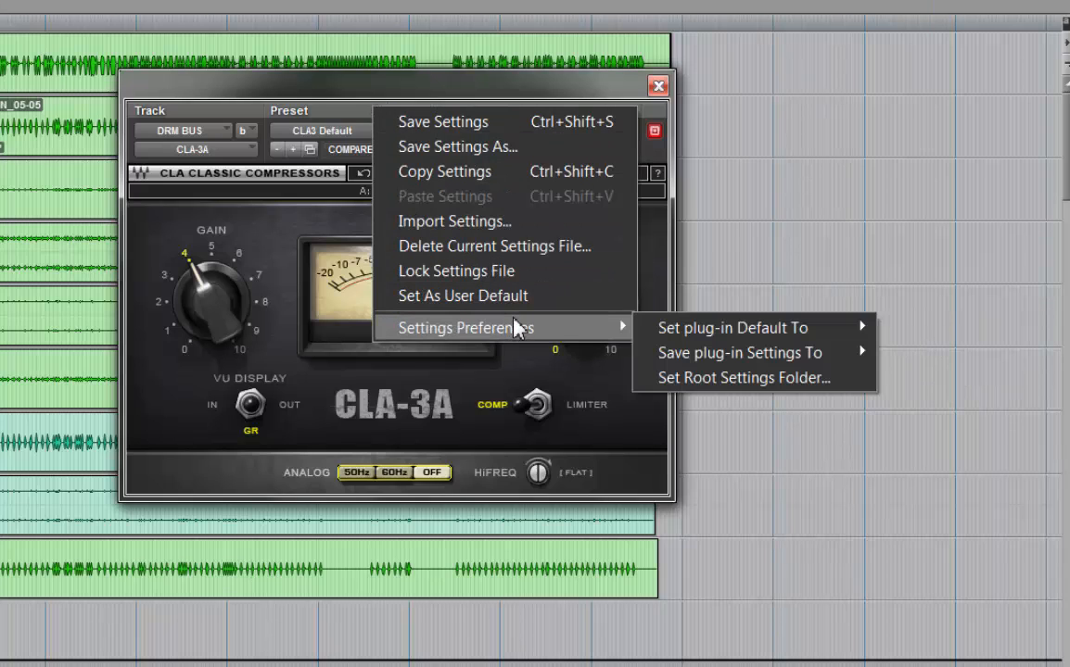
pyautogui.moveTo(751, 330)
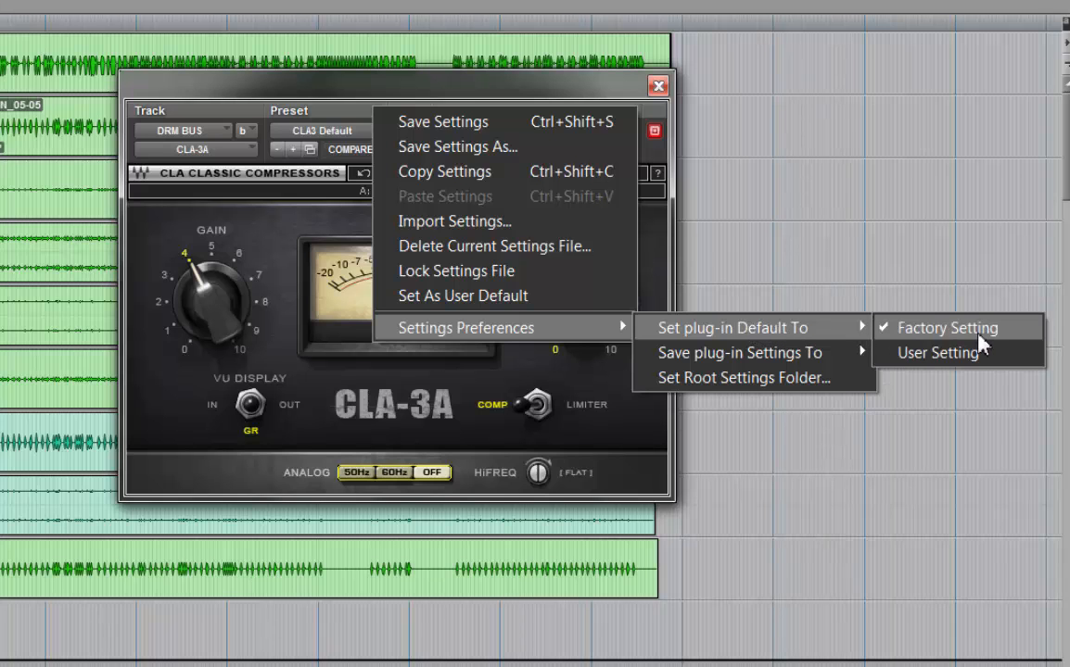
pyautogui.click(938, 357)
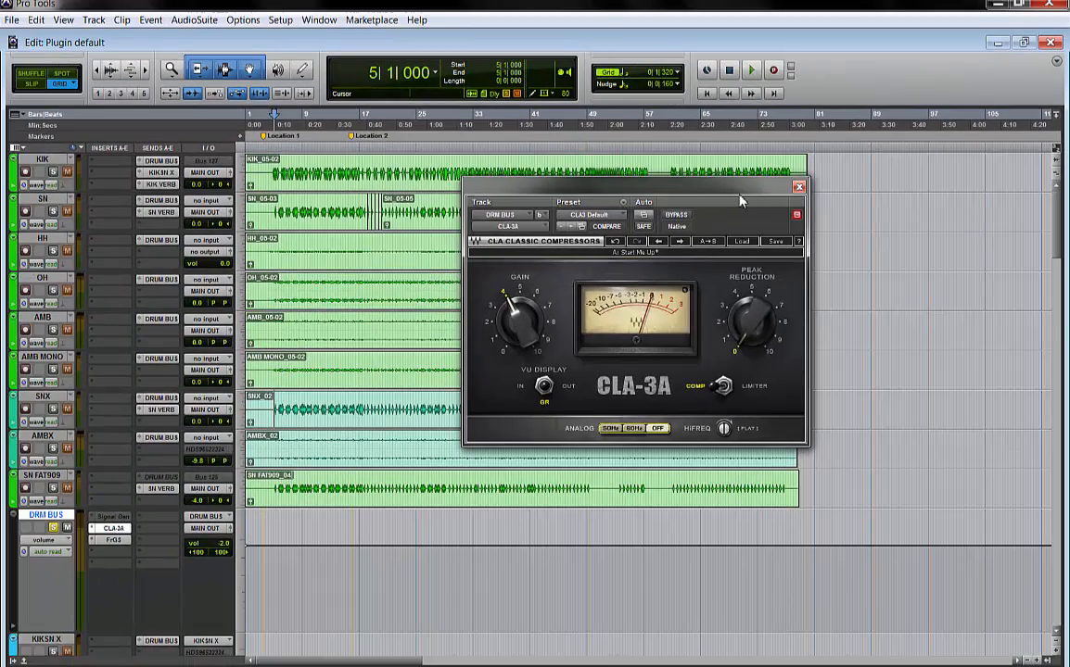
# Remove the CLA-3A from the DRM BUS inserts and insert a new multichannel CLA-3A (stereo) in the same slot
pyautogui.click(117, 534)
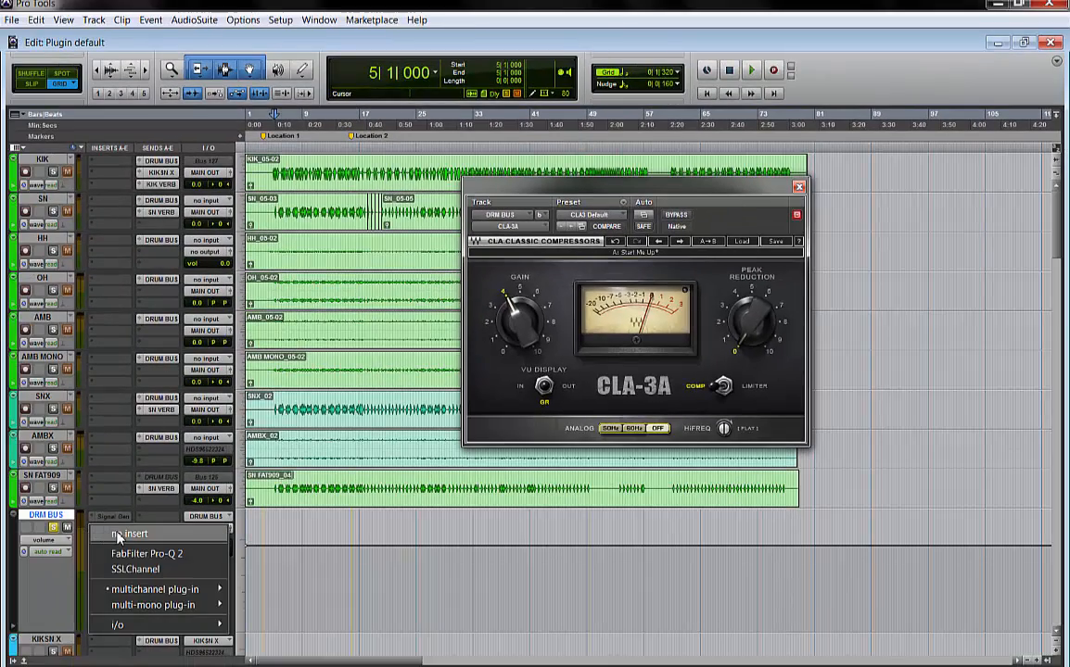
pyautogui.click(116, 534)
pyautogui.click(108, 531)
pyautogui.moveTo(212, 595)
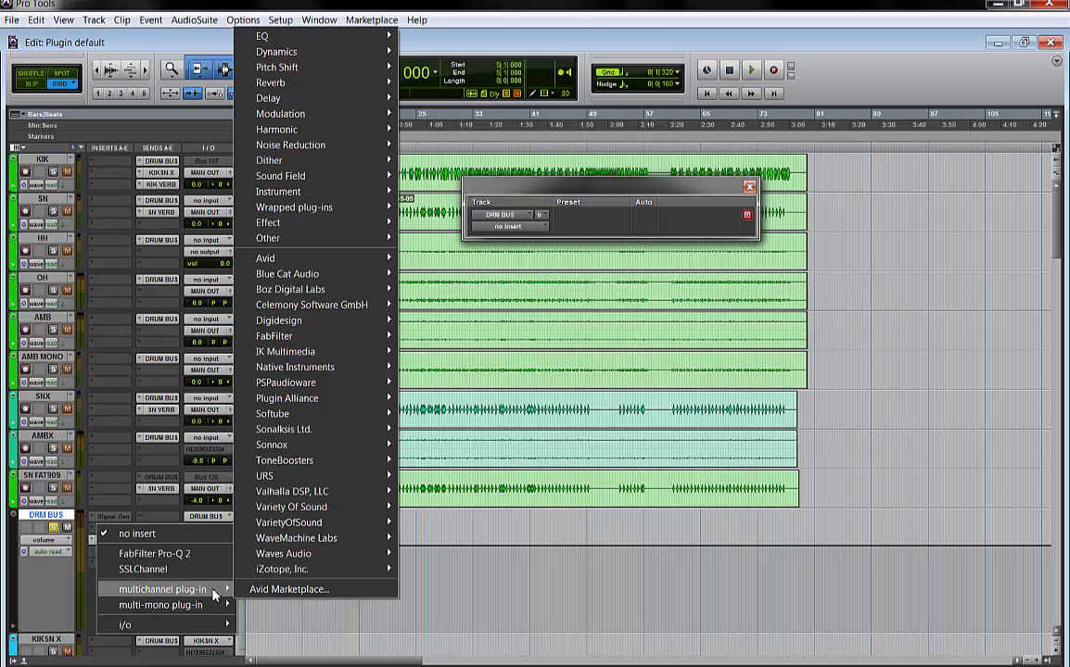
pyautogui.moveTo(327, 50)
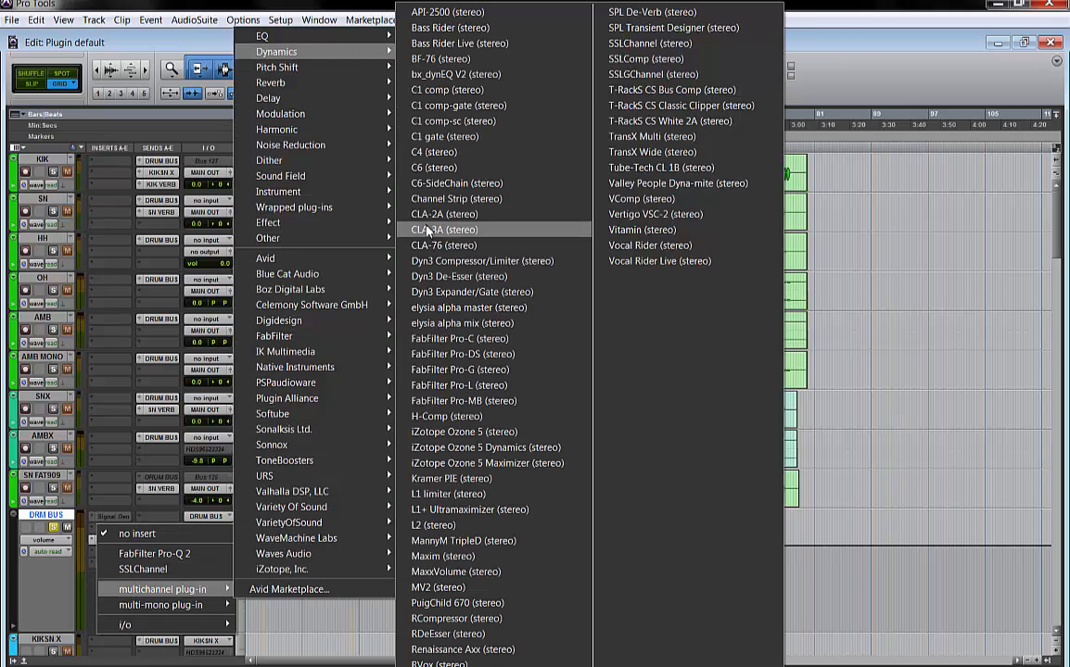
pyautogui.click(428, 231)
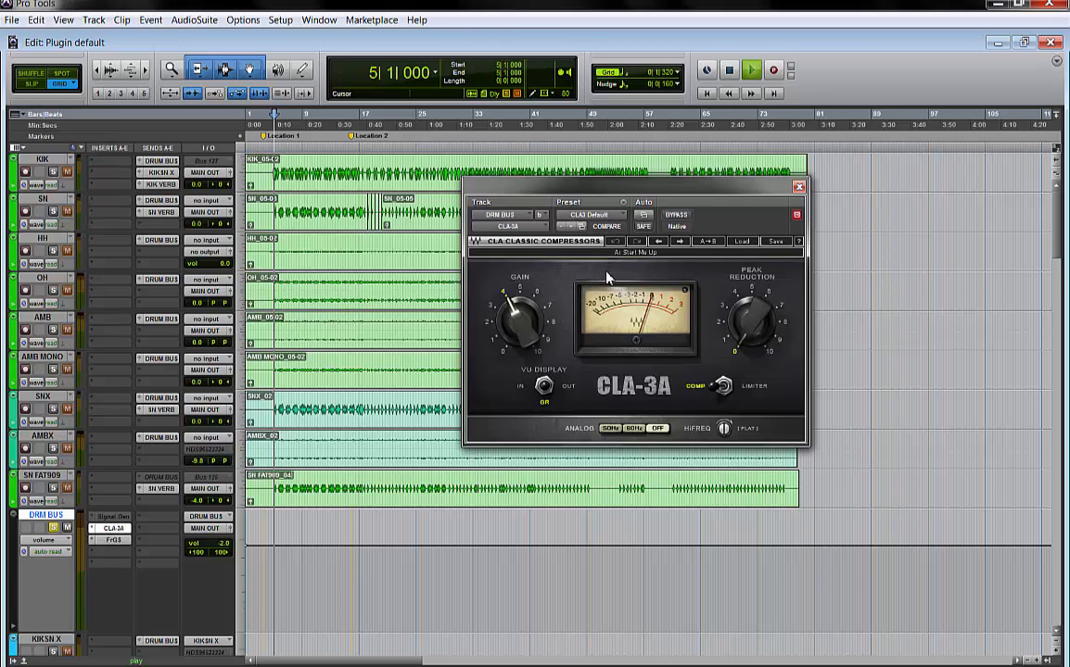
# Play the drums briefly through the newly inserted CLA-3A and stop playback
pyautogui.press('space')
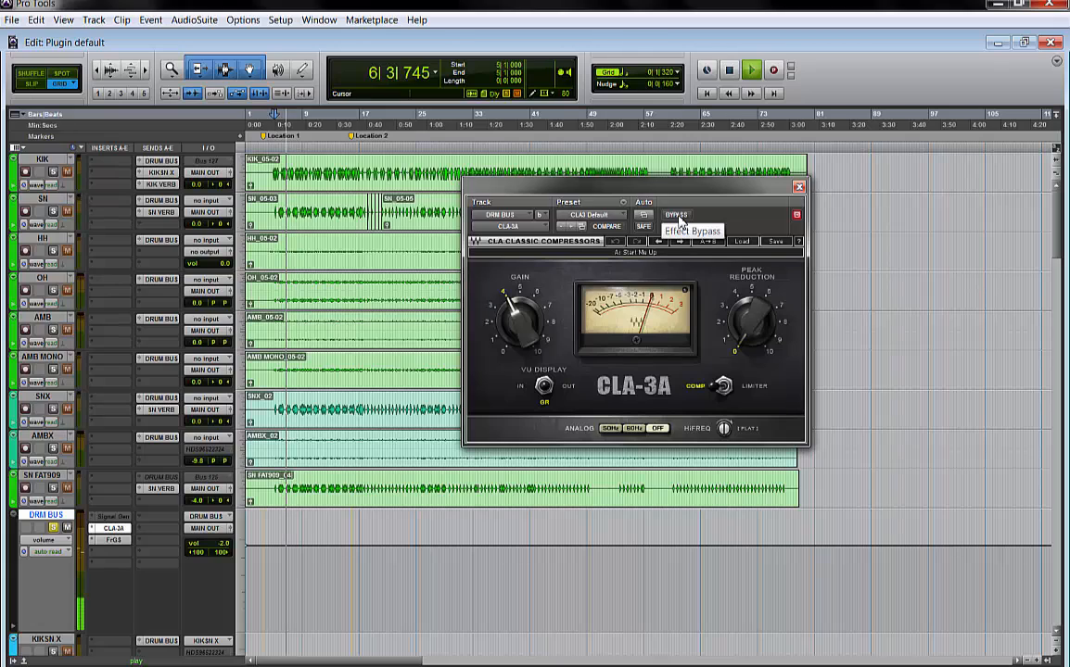
pyautogui.press('space')
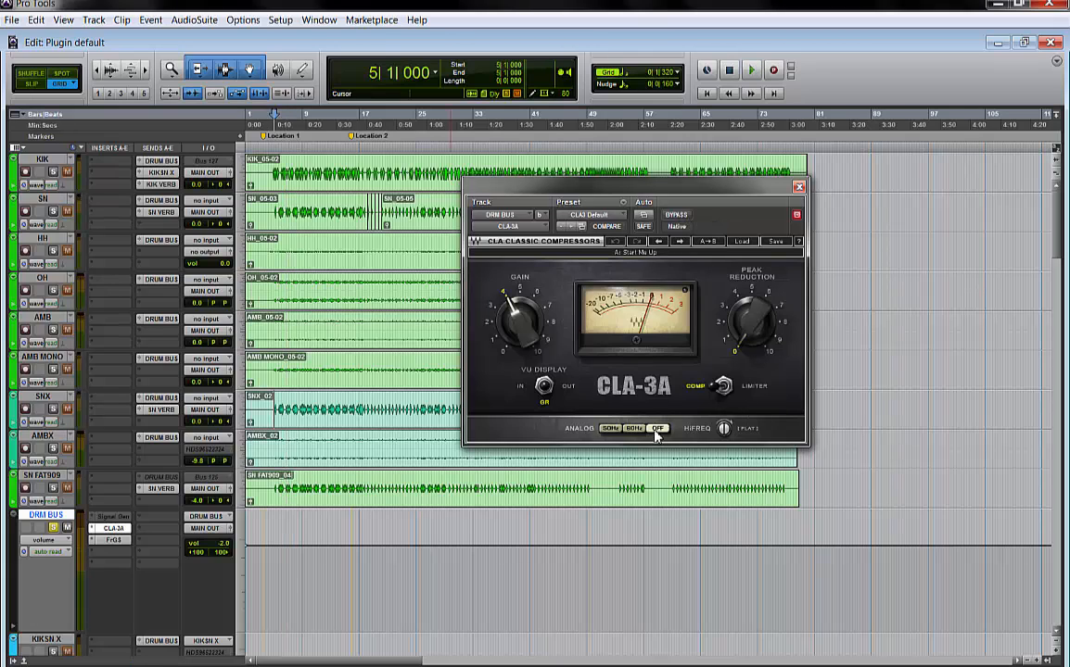